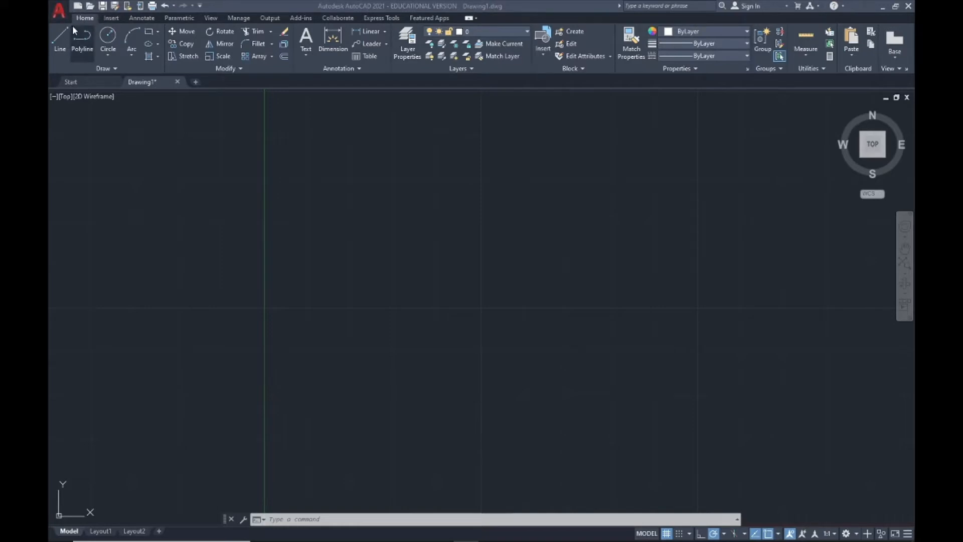
{"action": "left_click", "coordinate": [213, 18]}
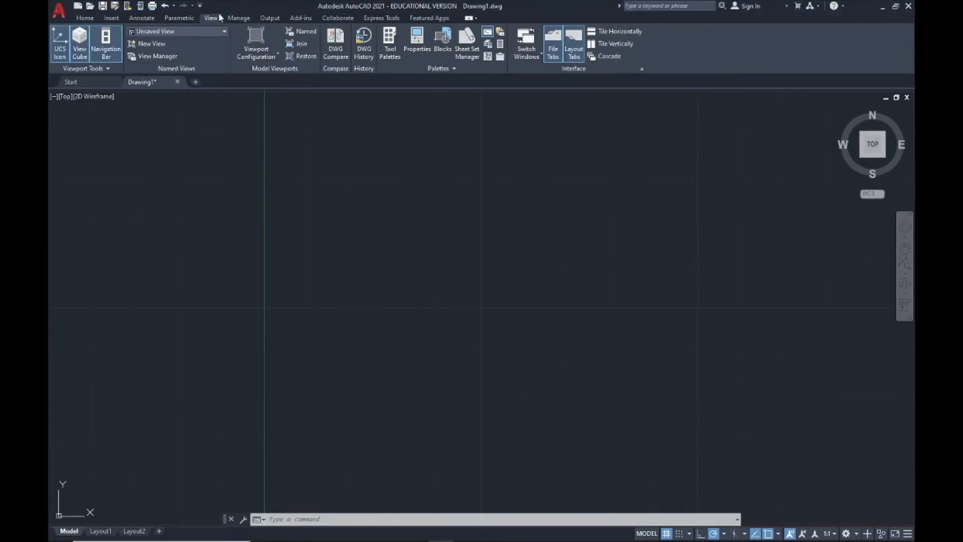
{"action": "left_click", "coordinate": [85, 19]}
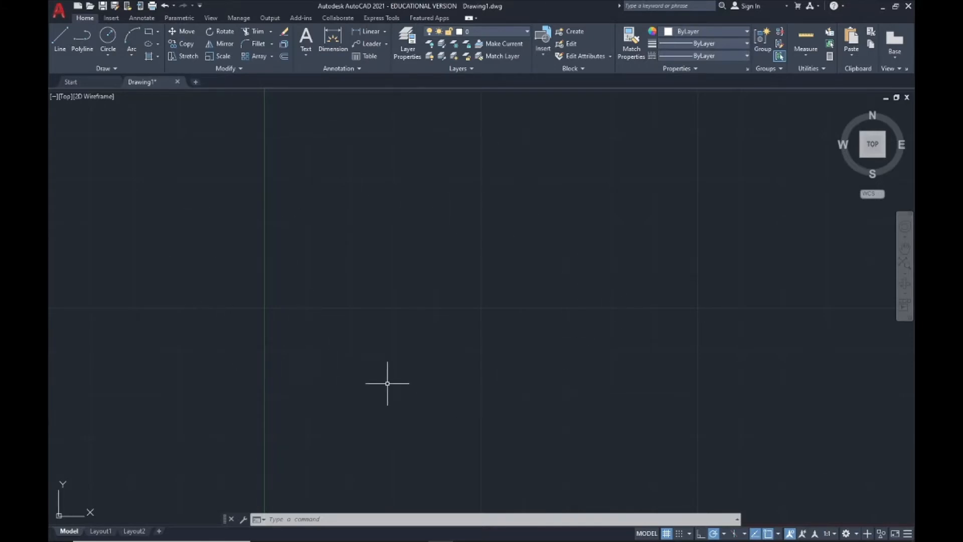
Step: Draw a horizontal line about 2.74 units long to serve as the base edge of a rectangle
{"action": "left_click", "coordinate": [59, 44]}
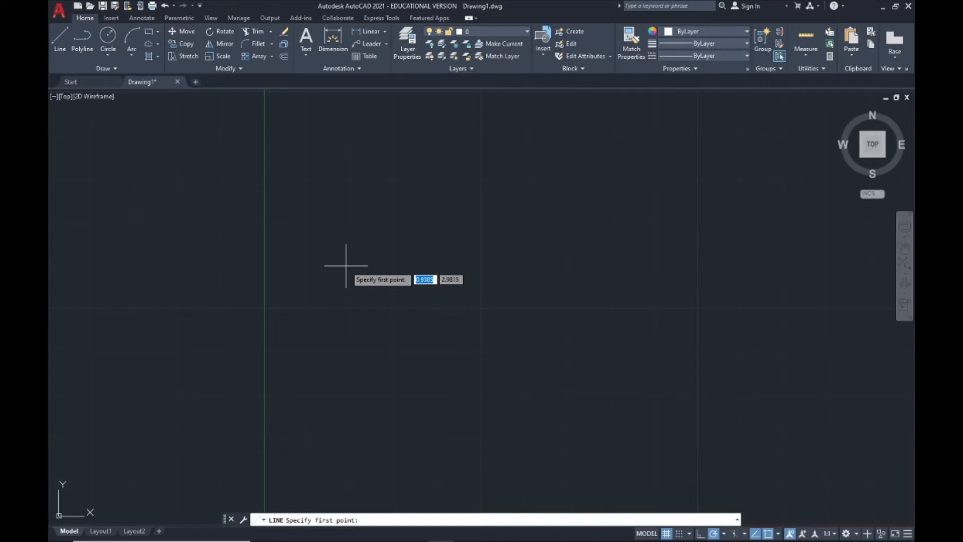
{"action": "left_click", "coordinate": [307, 352]}
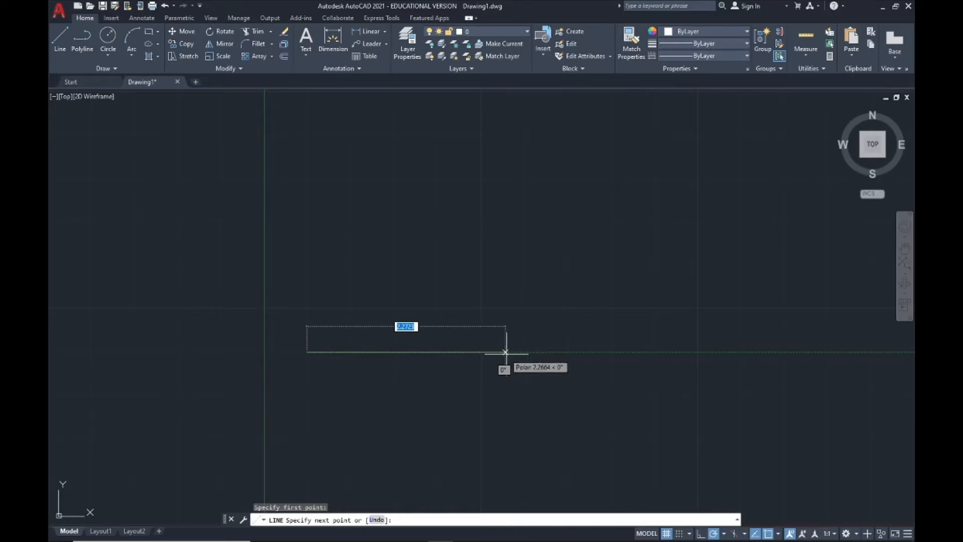
{"action": "left_click", "coordinate": [544, 352]}
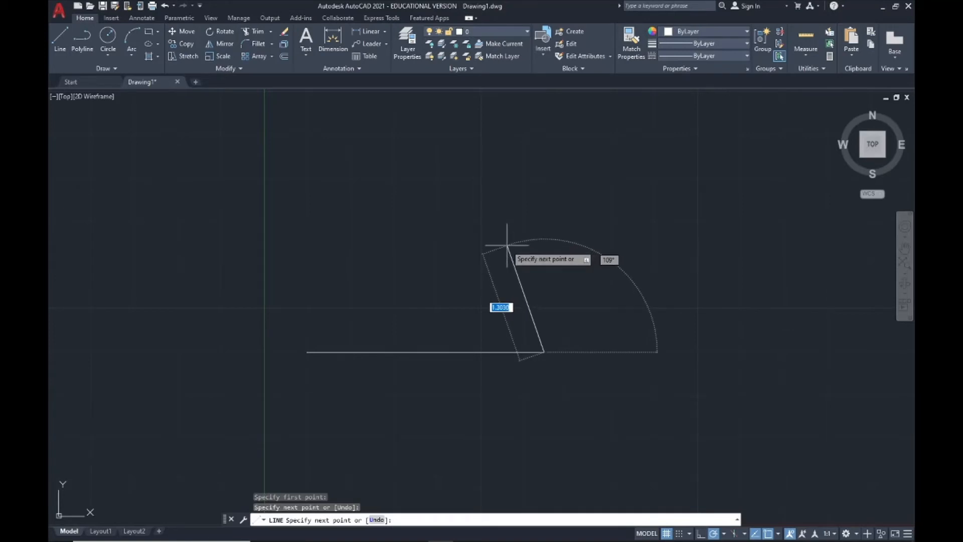
Step: Continue from the base line's right end with a freehand chain of eight connected segments, and end the Line command
{"action": "left_click", "coordinate": [507, 246]}
{"action": "left_click", "coordinate": [581, 245]}
{"action": "left_click", "coordinate": [769, 246]}
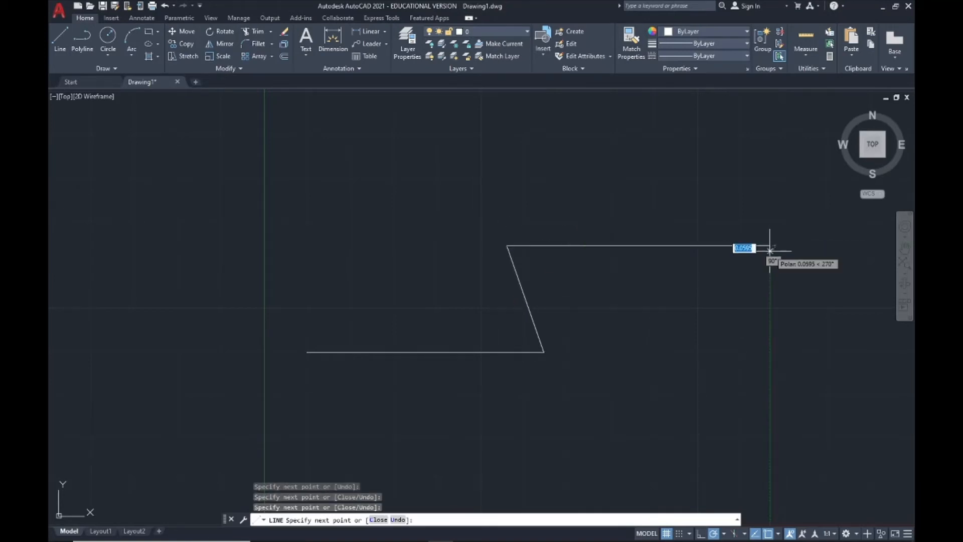
{"action": "left_click", "coordinate": [724, 321]}
{"action": "left_click", "coordinate": [614, 329]}
{"action": "left_click", "coordinate": [567, 280]}
{"action": "left_click", "coordinate": [582, 349]}
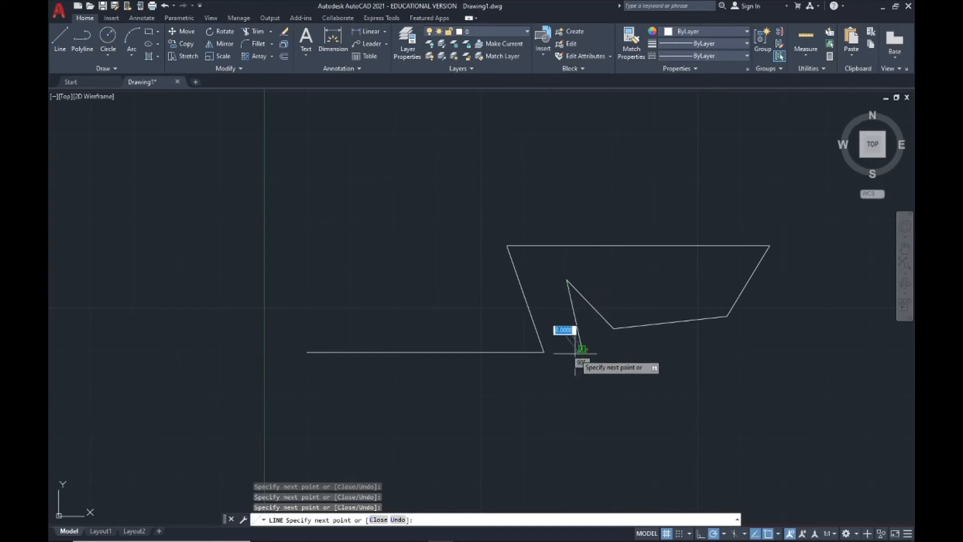
{"action": "left_click", "coordinate": [478, 379]}
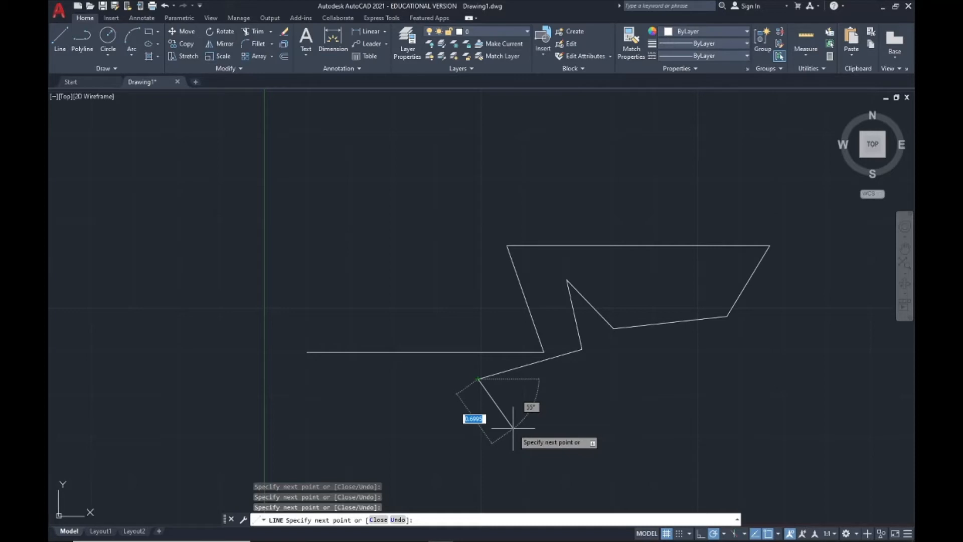
{"action": "key", "text": "Escape"}
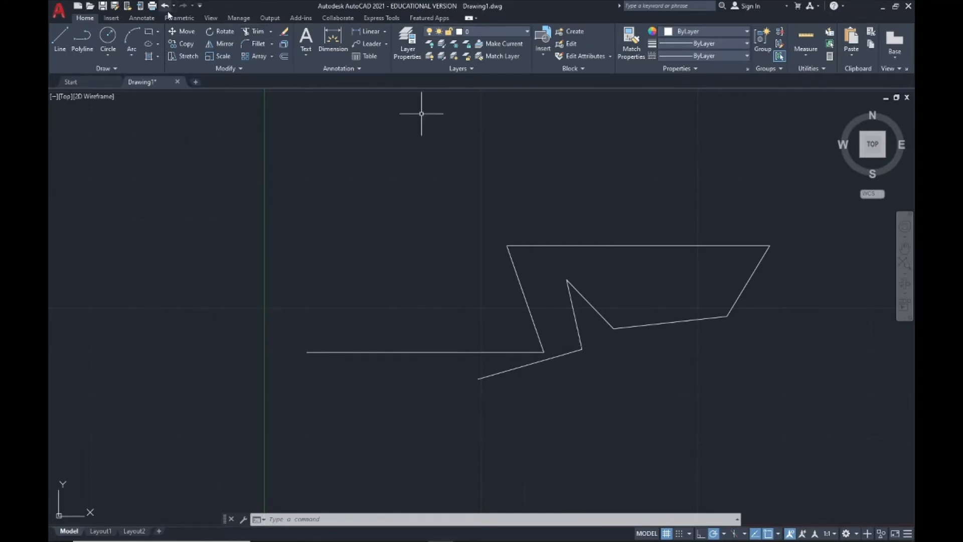
Step: Erase the eight freehand chain segments one by one, starting with the last one drawn, keeping only the horizontal base line
{"action": "left_click", "coordinate": [571, 353]}
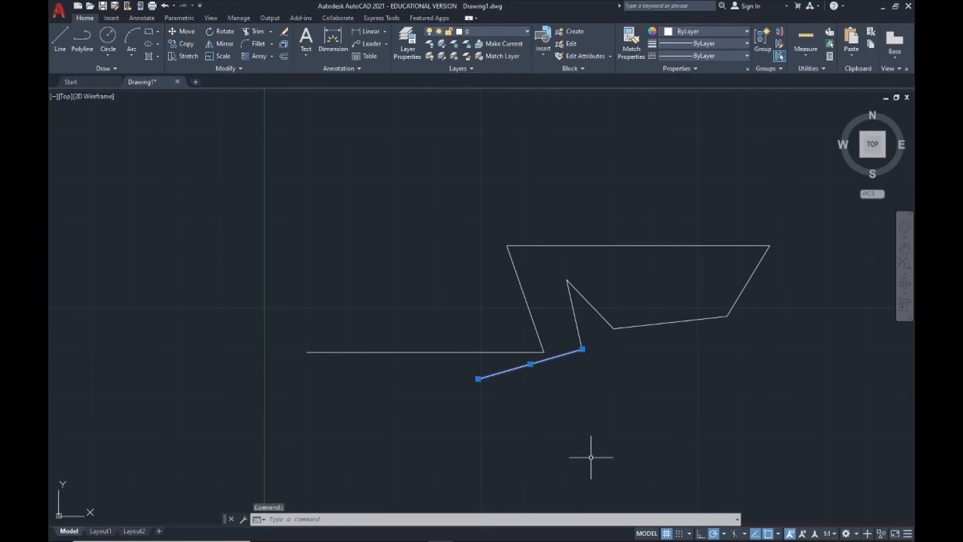
{"action": "key", "text": "Delete"}
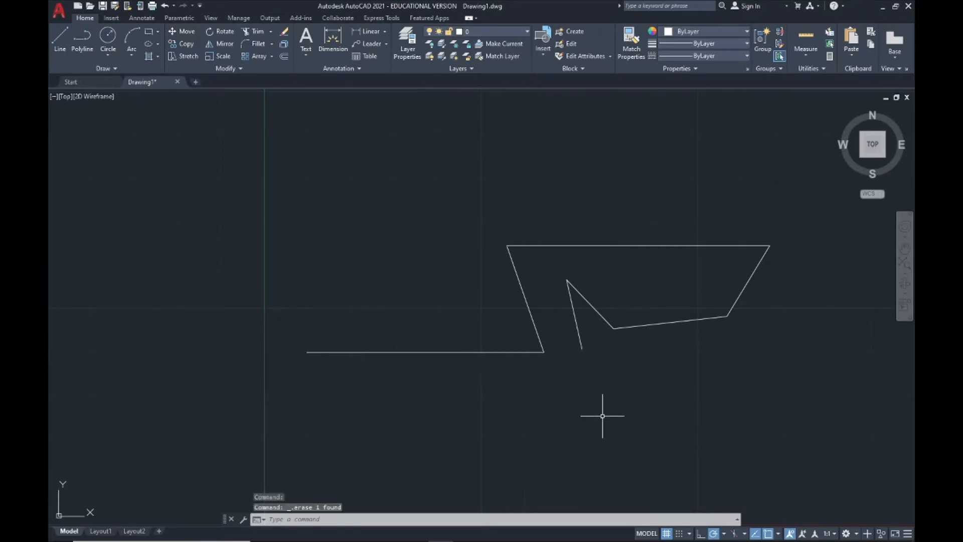
{"action": "left_click", "coordinate": [577, 327]}
{"action": "key", "text": "Delete"}
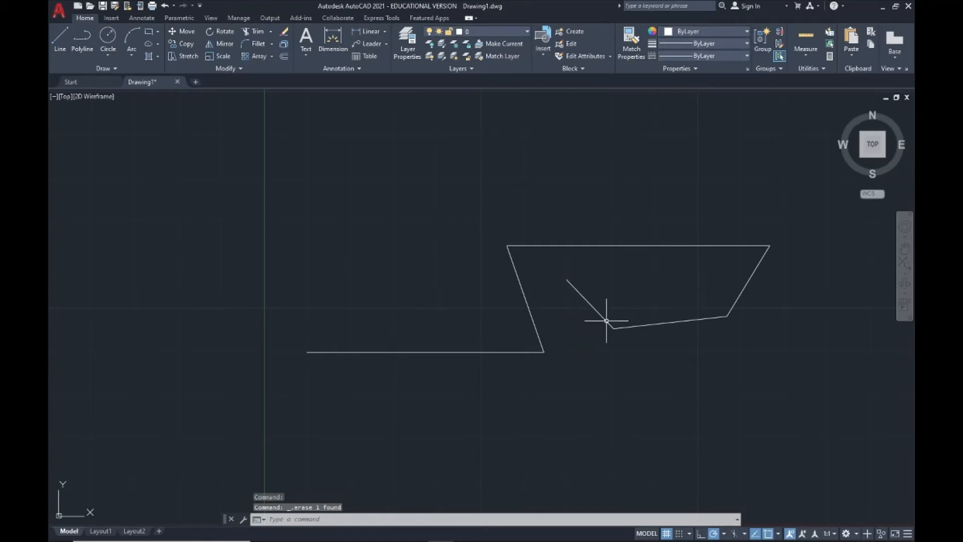
{"action": "left_click", "coordinate": [604, 319]}
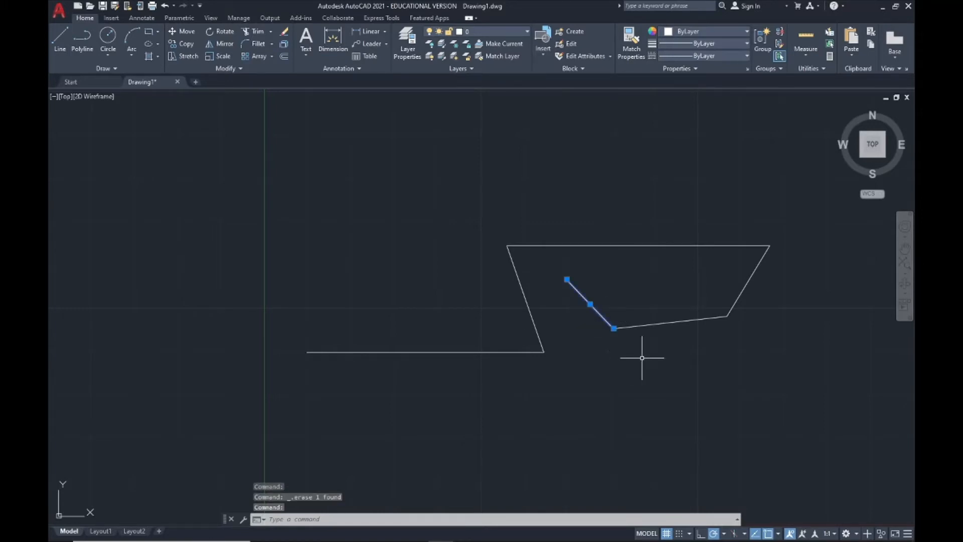
{"action": "key", "text": "Delete"}
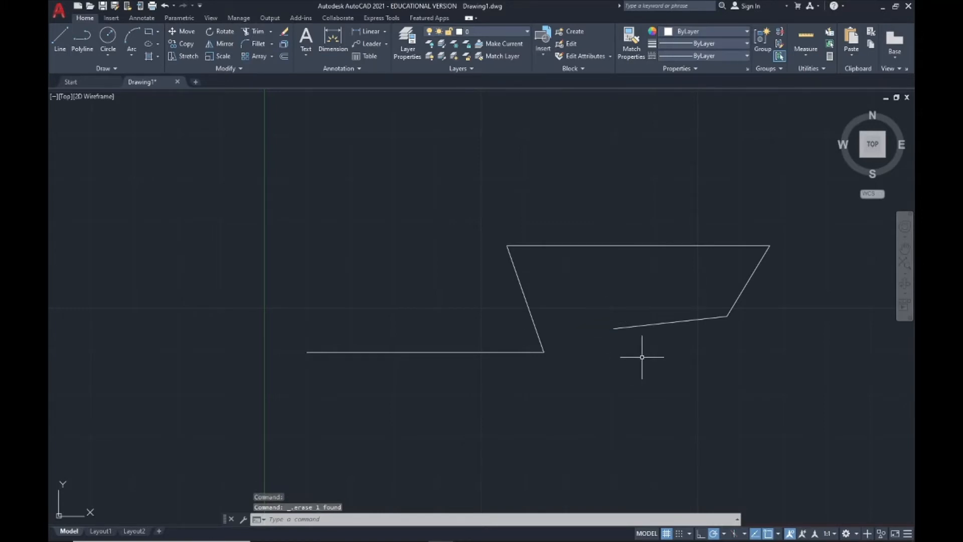
{"action": "left_click", "coordinate": [639, 326]}
{"action": "key", "text": "Delete"}
{"action": "left_click", "coordinate": [744, 288]}
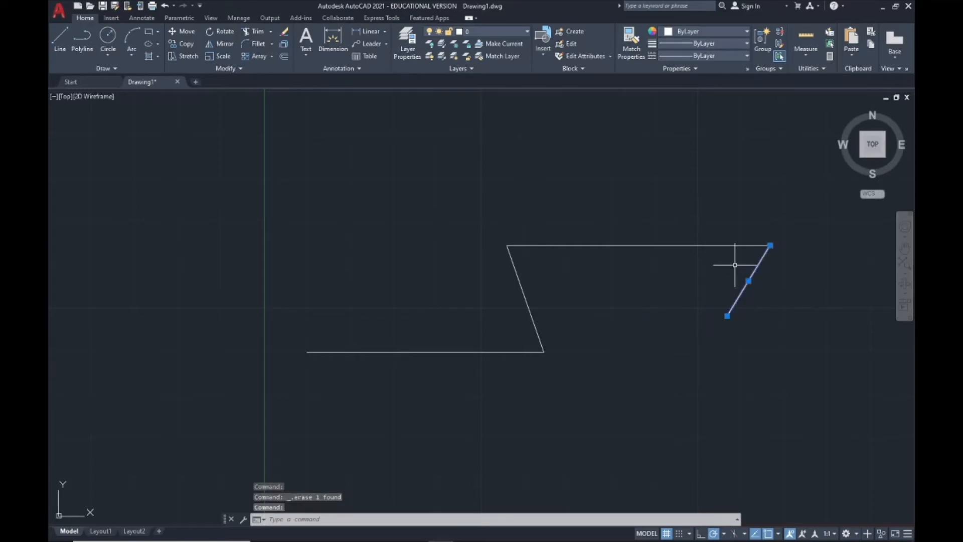
{"action": "key", "text": "Delete"}
{"action": "left_click", "coordinate": [722, 245]}
{"action": "key", "text": "Delete"}
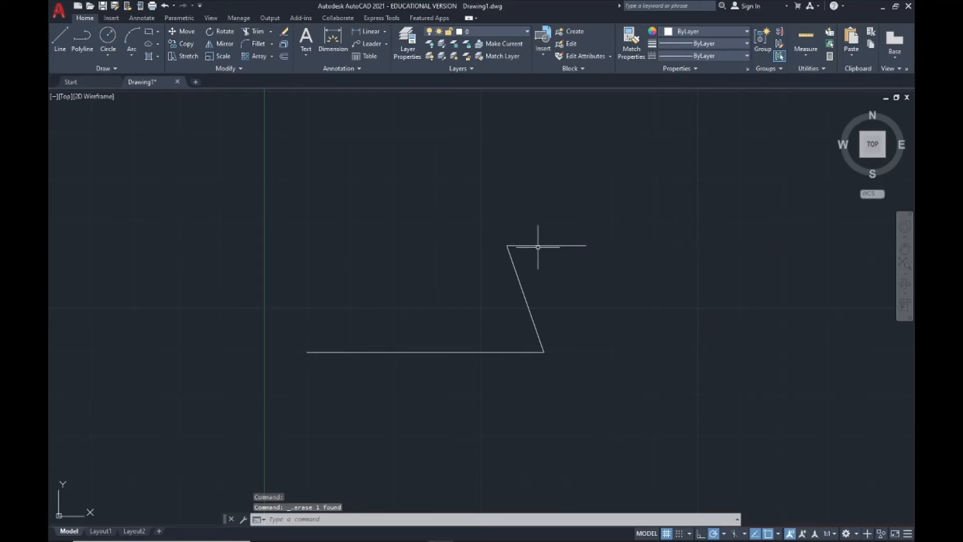
{"action": "left_click", "coordinate": [544, 245]}
{"action": "key", "text": "Delete"}
{"action": "left_click", "coordinate": [519, 280]}
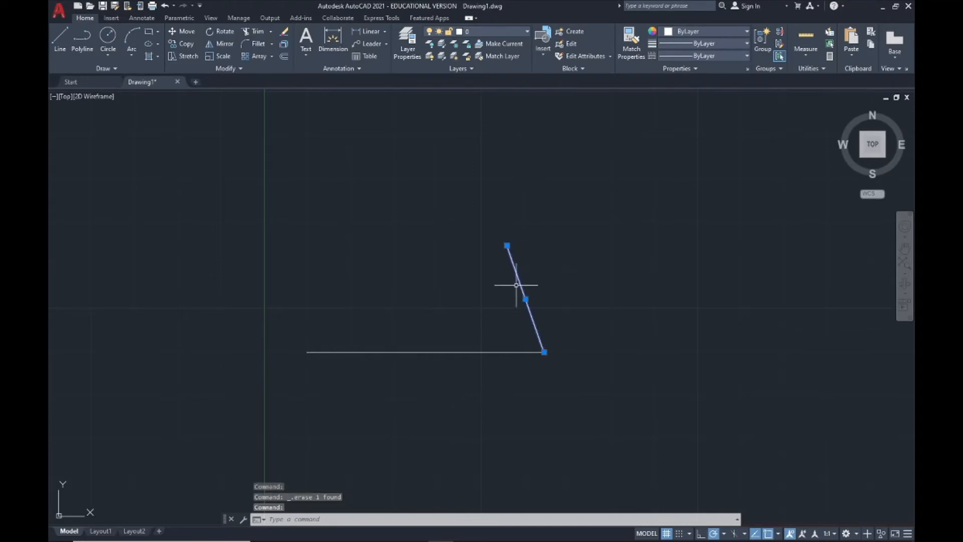
{"action": "key", "text": "Delete"}
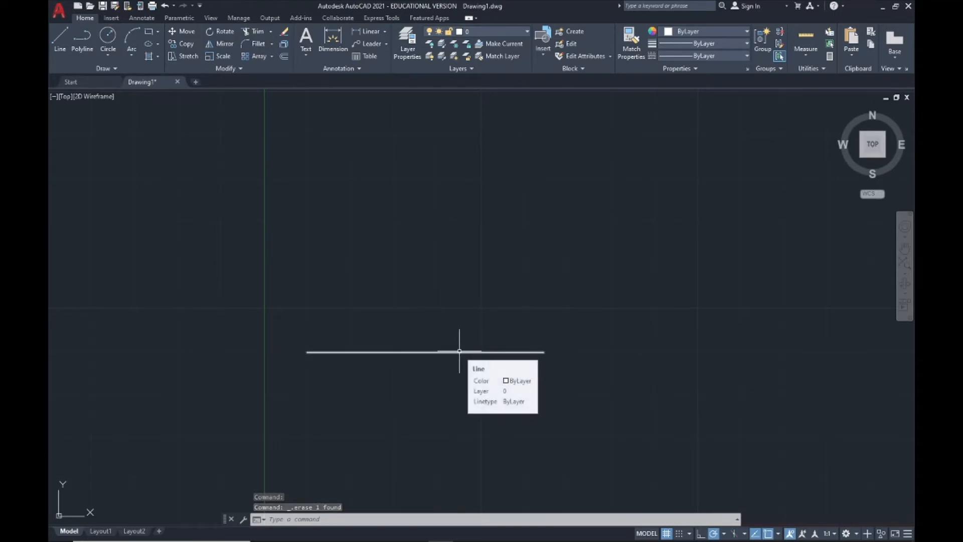
Step: Draw the right, top and left edges with Line from the base line's right end, closing a rectangle about 2.74 units wide
{"action": "left_click", "coordinate": [60, 39]}
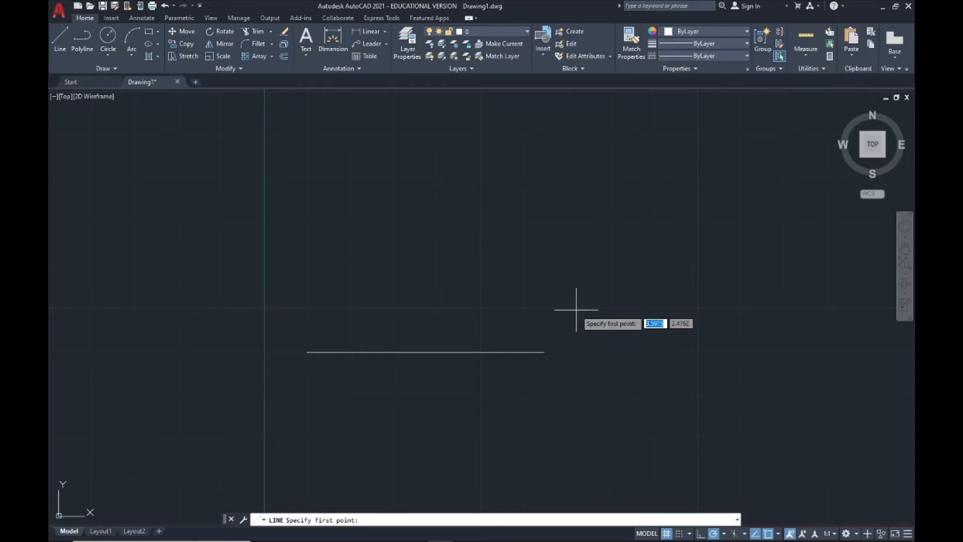
{"action": "left_click", "coordinate": [544, 352]}
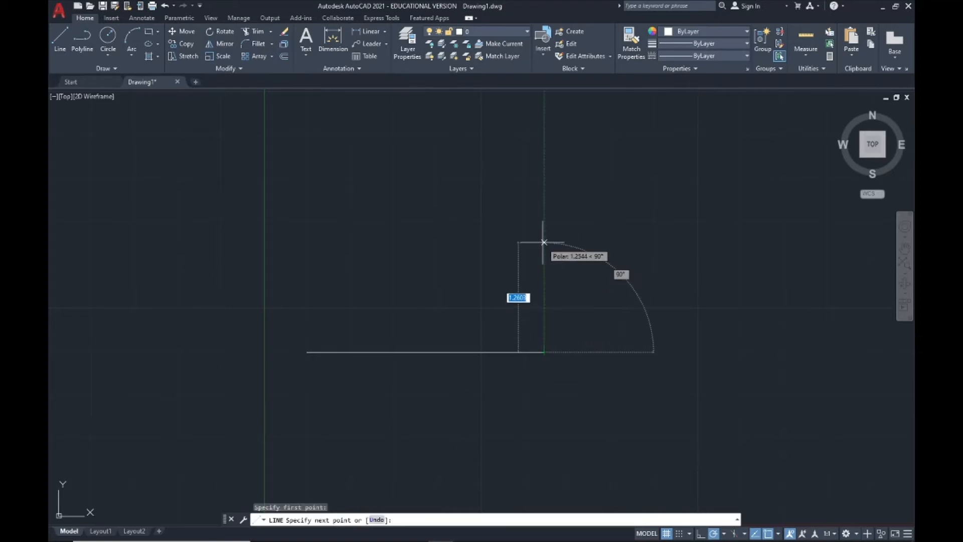
{"action": "left_click", "coordinate": [544, 190]}
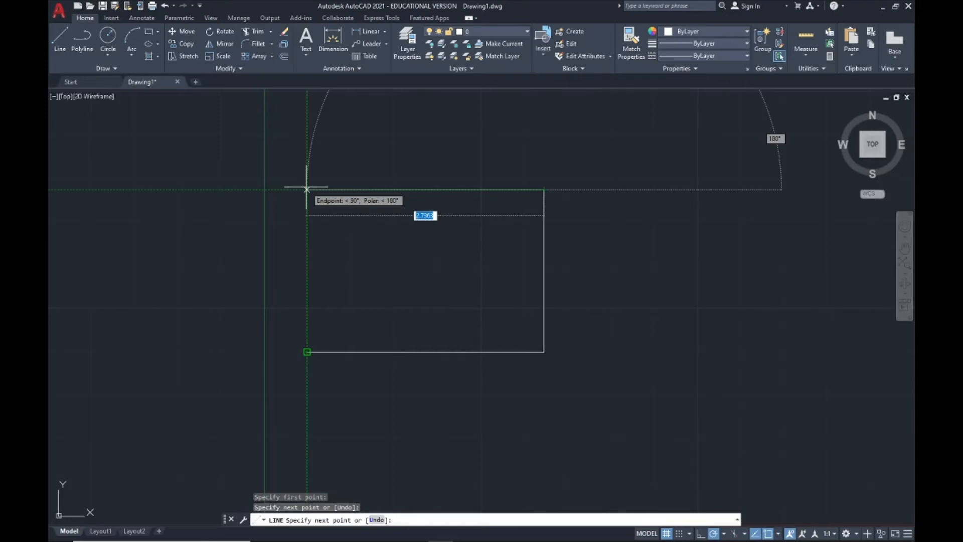
{"action": "left_click", "coordinate": [307, 189]}
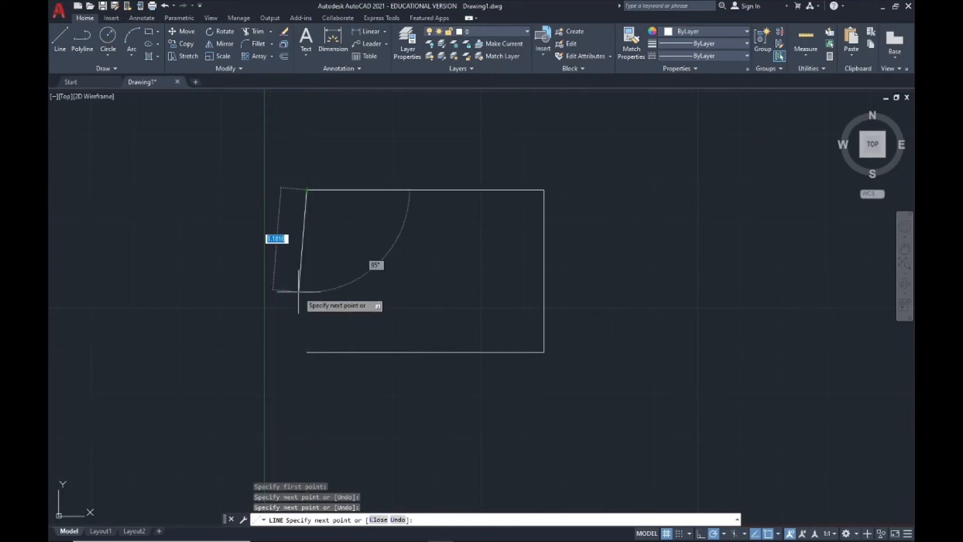
{"action": "left_click", "coordinate": [307, 352]}
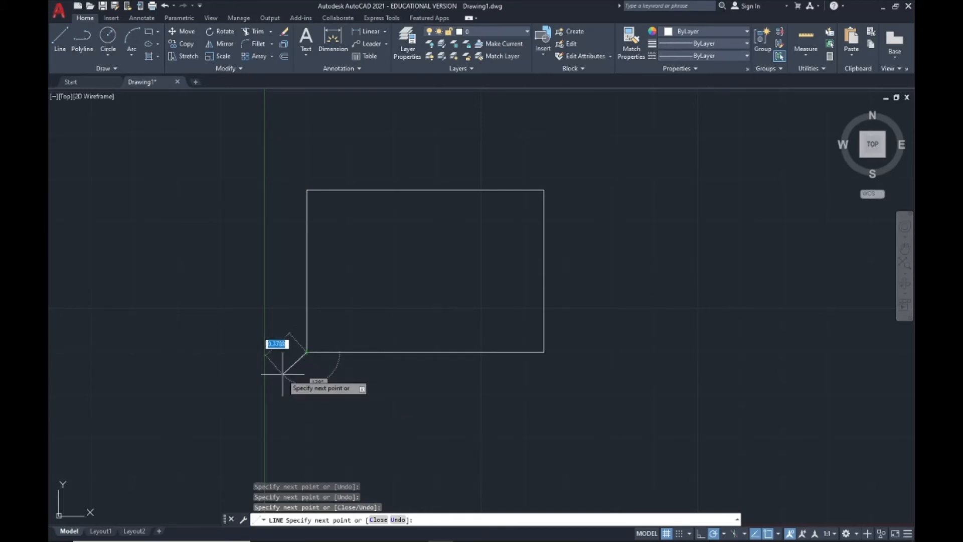
{"action": "key", "text": "Escape"}
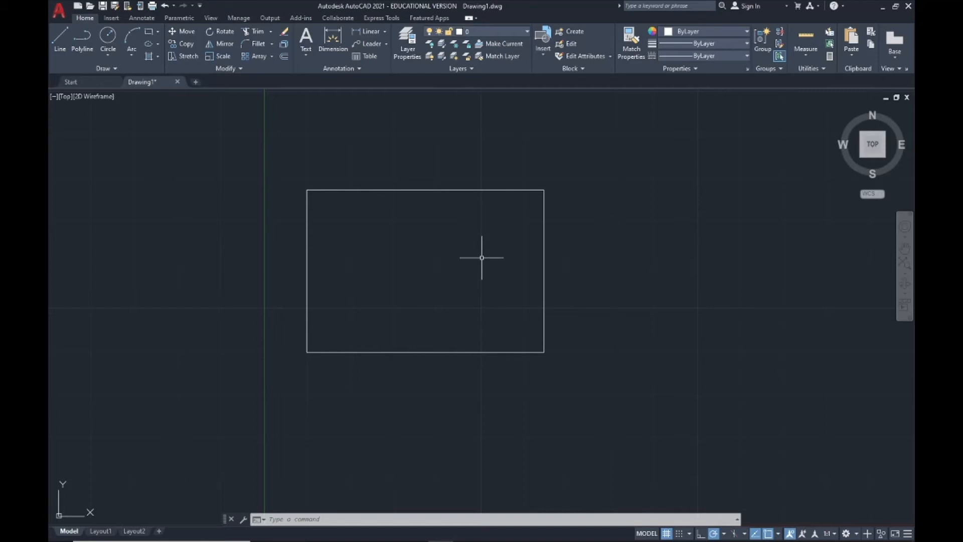
Step: Examine the rectangle at different zoom levels and pan it around the drawing area
{"action": "scroll", "coordinate": [481, 258], "scroll_direction": "up", "scroll_amount": 2}
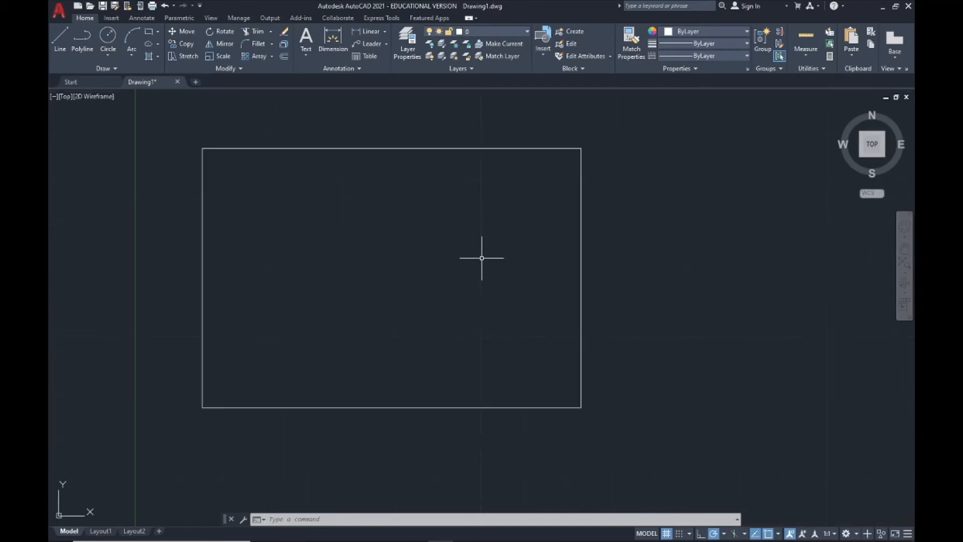
{"action": "scroll", "coordinate": [482, 258], "scroll_direction": "down", "scroll_amount": 8}
{"action": "scroll", "coordinate": [482, 258], "scroll_direction": "up", "scroll_amount": 8}
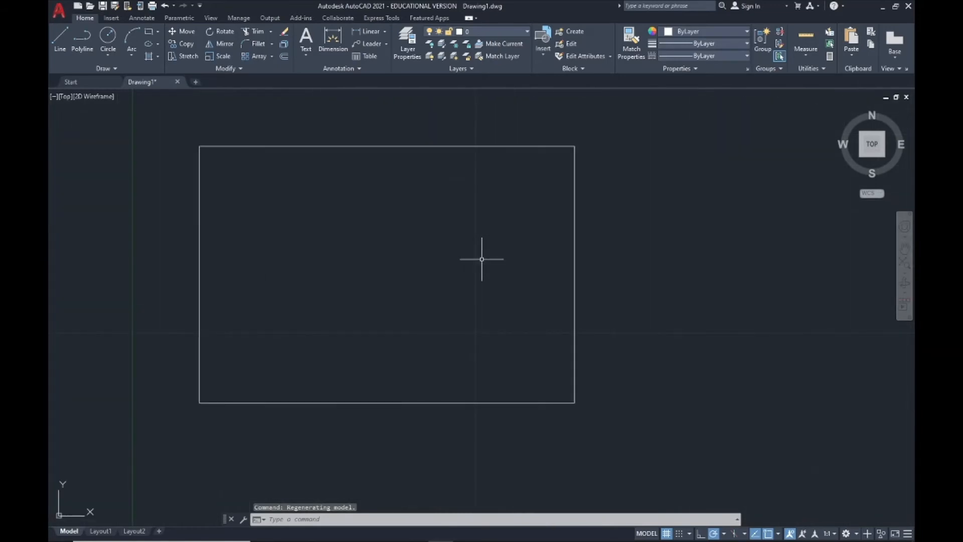
{"action": "scroll", "coordinate": [482, 259], "scroll_direction": "down", "scroll_amount": 8}
{"action": "scroll", "coordinate": [482, 259], "scroll_direction": "up", "scroll_amount": 8}
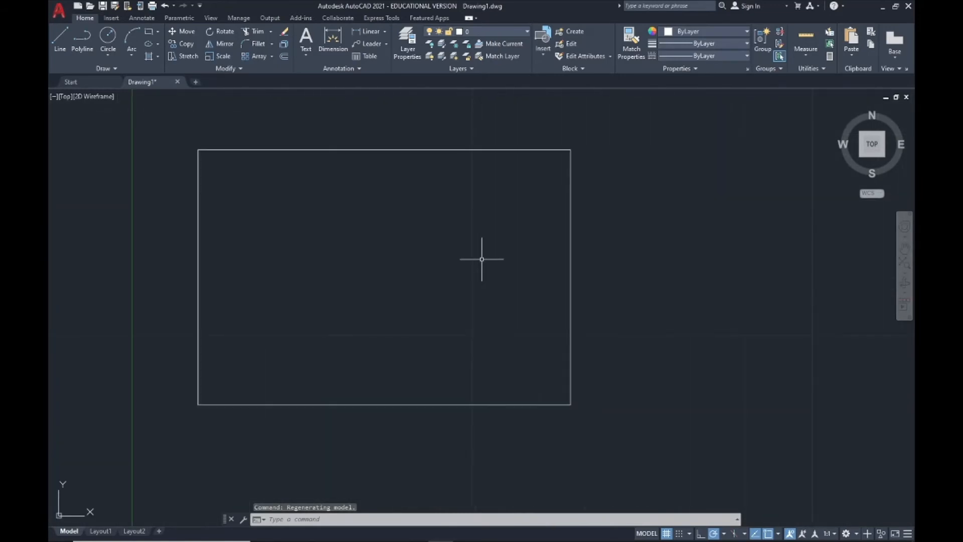
{"action": "scroll", "coordinate": [482, 259], "scroll_direction": "down", "scroll_amount": 6}
{"action": "scroll", "coordinate": [482, 259], "scroll_direction": "up", "scroll_amount": 6}
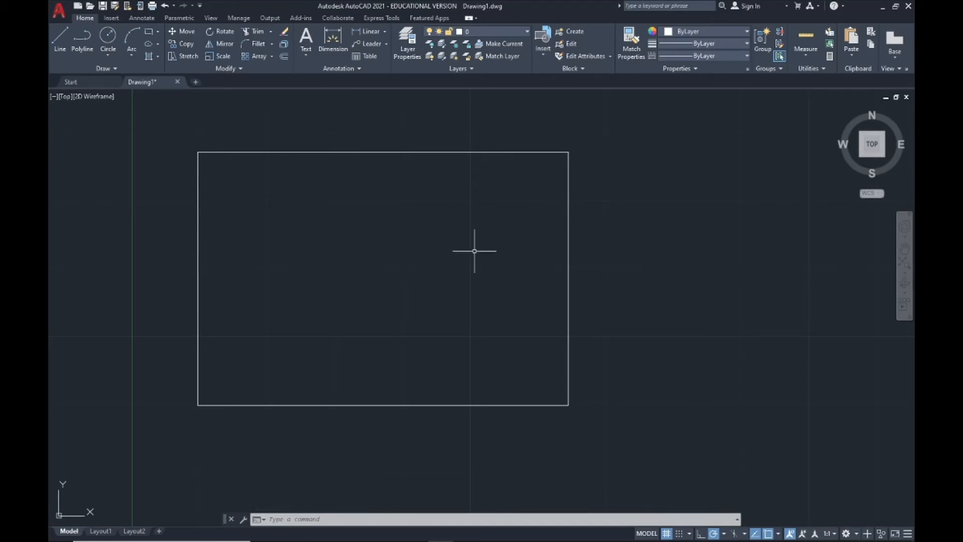
{"action": "scroll", "coordinate": [477, 248], "scroll_direction": "up", "scroll_amount": 2}
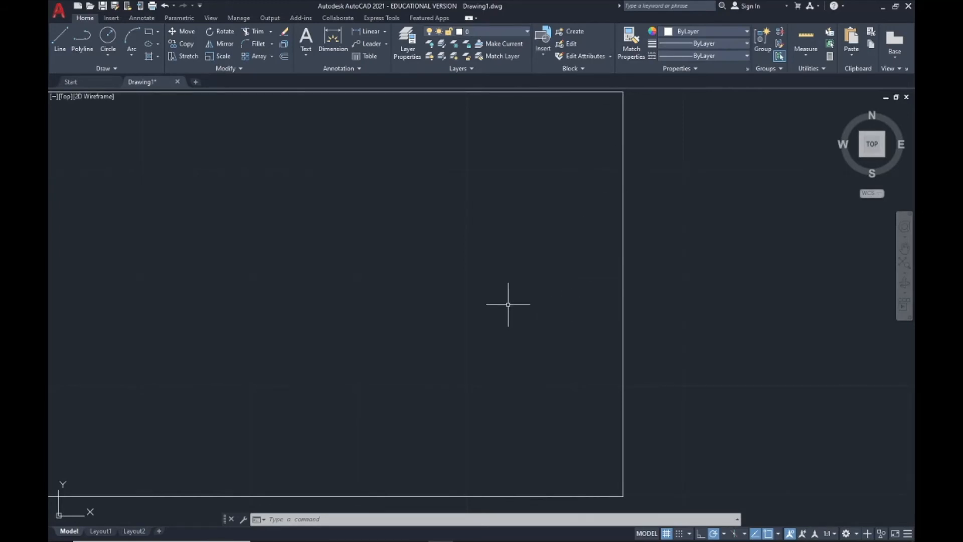
{"action": "scroll", "coordinate": [503, 298], "scroll_direction": "down", "scroll_amount": 4}
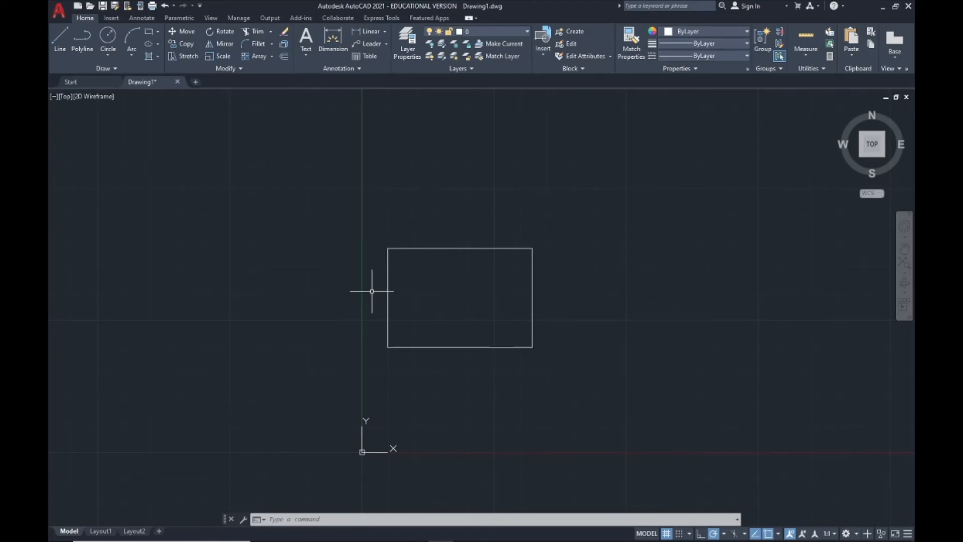
{"action": "scroll", "coordinate": [559, 320], "scroll_direction": "up", "scroll_amount": 6}
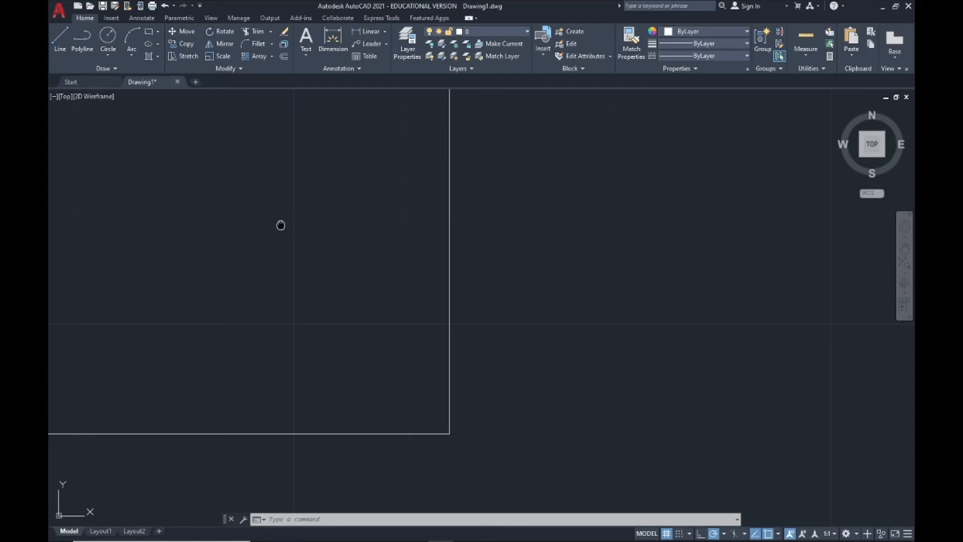
{"action": "mouse_move", "coordinate": [281, 225]}
{"action": "middle_mouse_down"}
{"action": "mouse_move", "coordinate": [383, 263]}
{"action": "mouse_move", "coordinate": [500, 286]}
{"action": "middle_mouse_up"}
{"action": "middle_click_drag", "start_coordinate": [549, 288], "coordinate": [603, 293]}
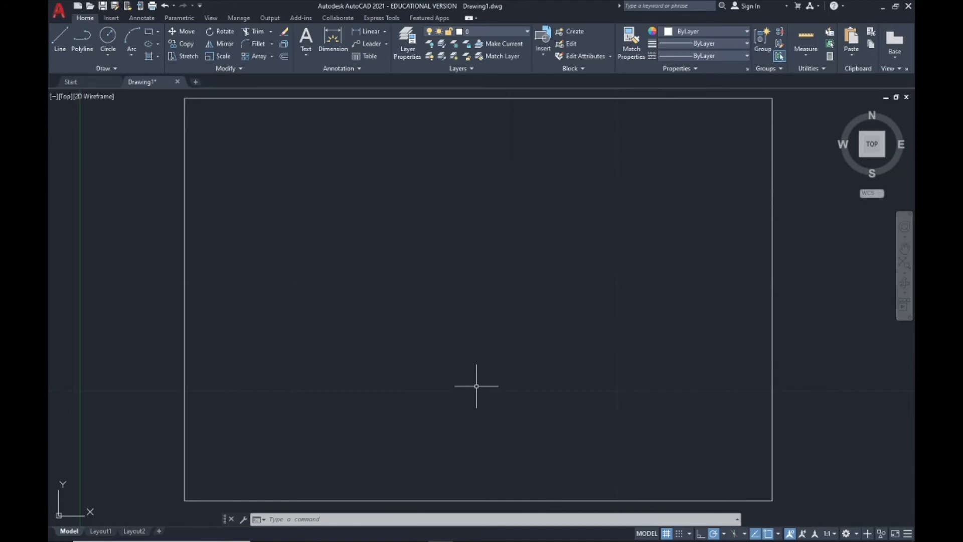
{"action": "scroll", "coordinate": [477, 386], "scroll_direction": "down", "scroll_amount": 2}
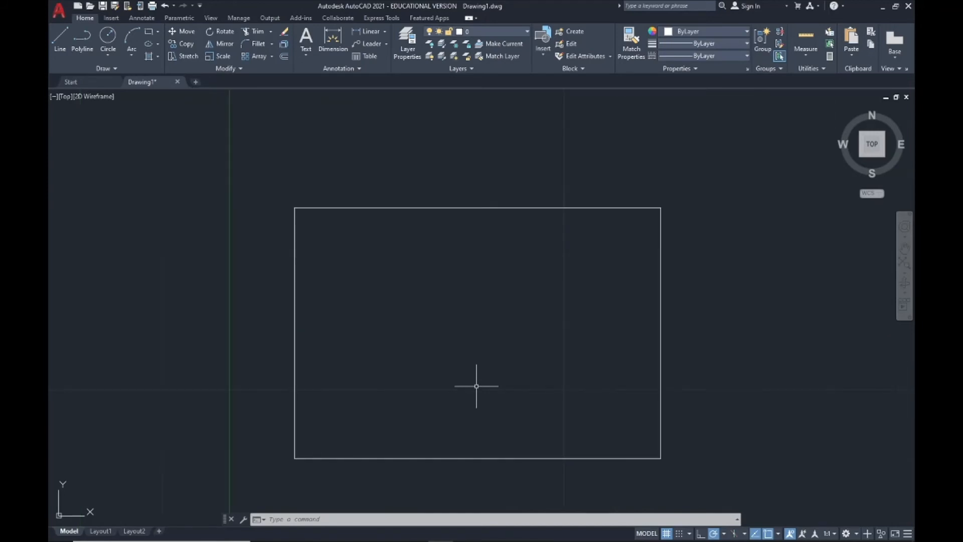
{"action": "mouse_move", "coordinate": [505, 369]}
{"action": "middle_mouse_down"}
{"action": "mouse_move", "coordinate": [441, 353]}
{"action": "mouse_move", "coordinate": [562, 356]}
{"action": "mouse_move", "coordinate": [447, 356]}
{"action": "mouse_move", "coordinate": [486, 340]}
{"action": "middle_mouse_up"}
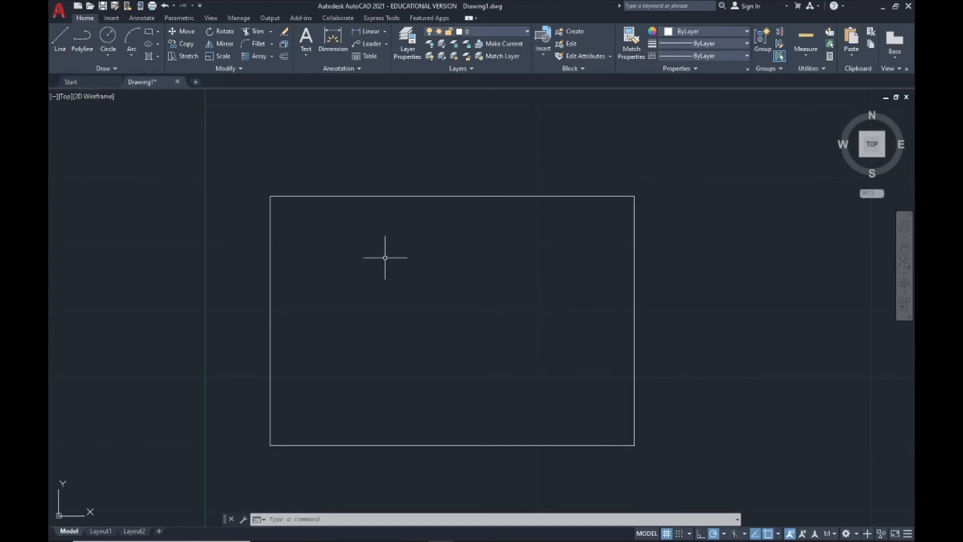
{"action": "middle_click_drag", "start_coordinate": [385, 258], "coordinate": [256, 279]}
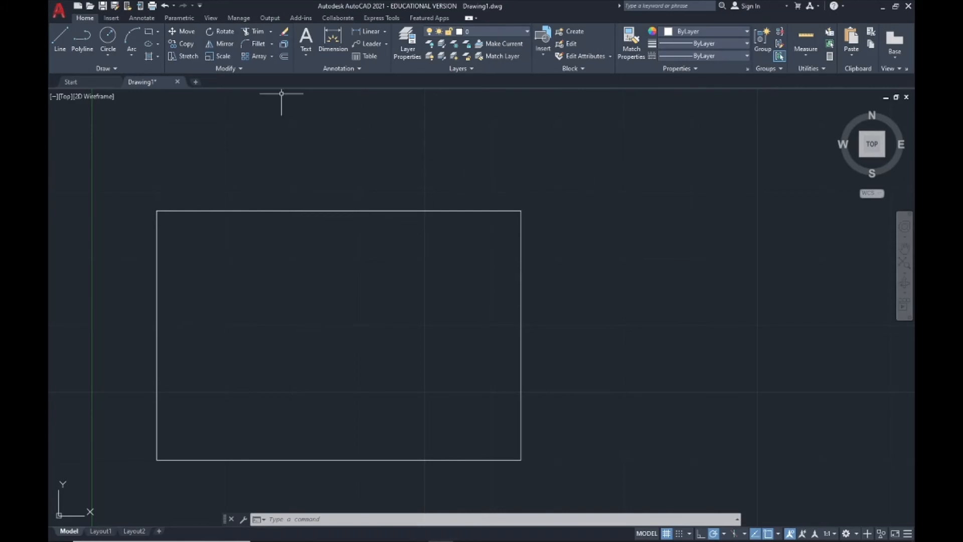
Step: Draw a circle of about 1.08 radius by center and radius in the empty area to the right of the rectangle
{"action": "left_click", "coordinate": [109, 36]}
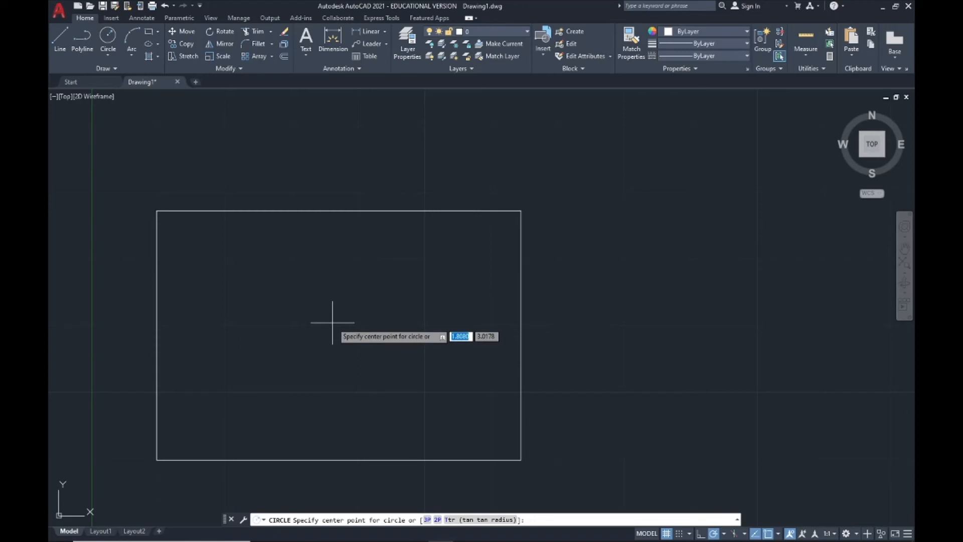
{"action": "middle_click_drag", "start_coordinate": [621, 383], "coordinate": [317, 379]}
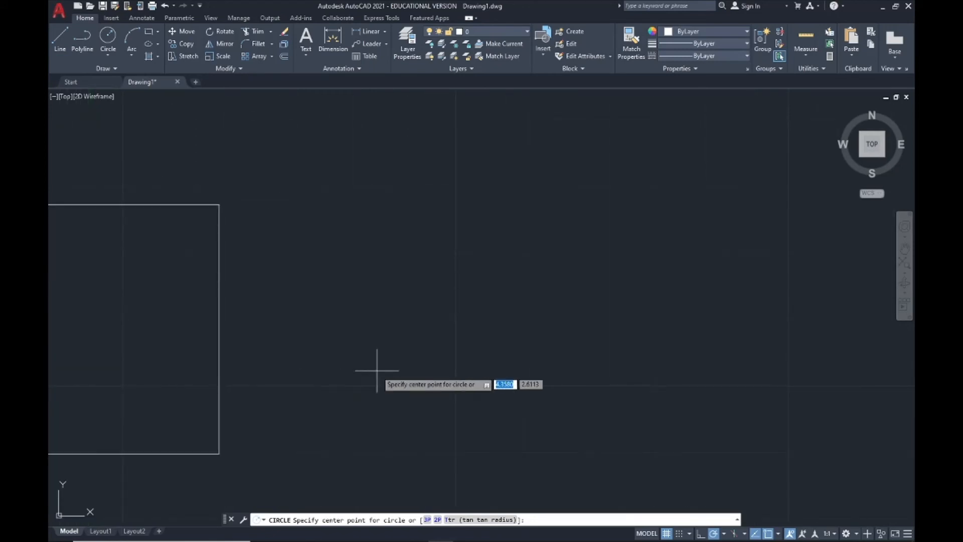
{"action": "left_click", "coordinate": [541, 320]}
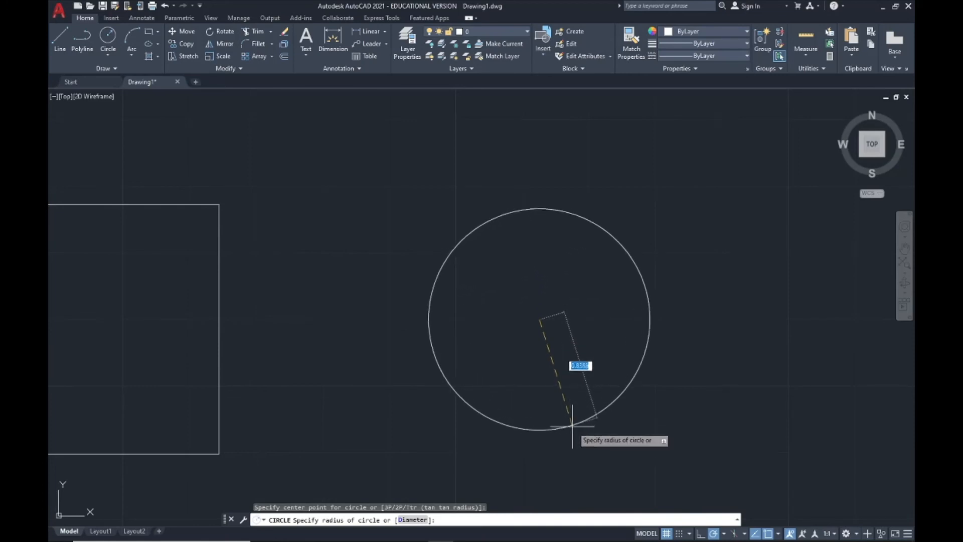
{"action": "left_click", "coordinate": [588, 455]}
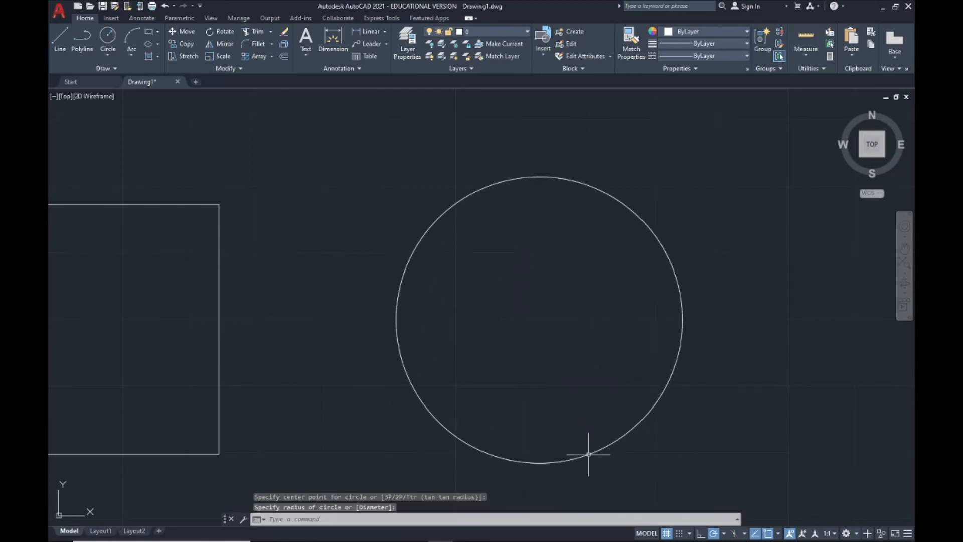
{"action": "middle_click_drag", "start_coordinate": [608, 453], "coordinate": [609, 435]}
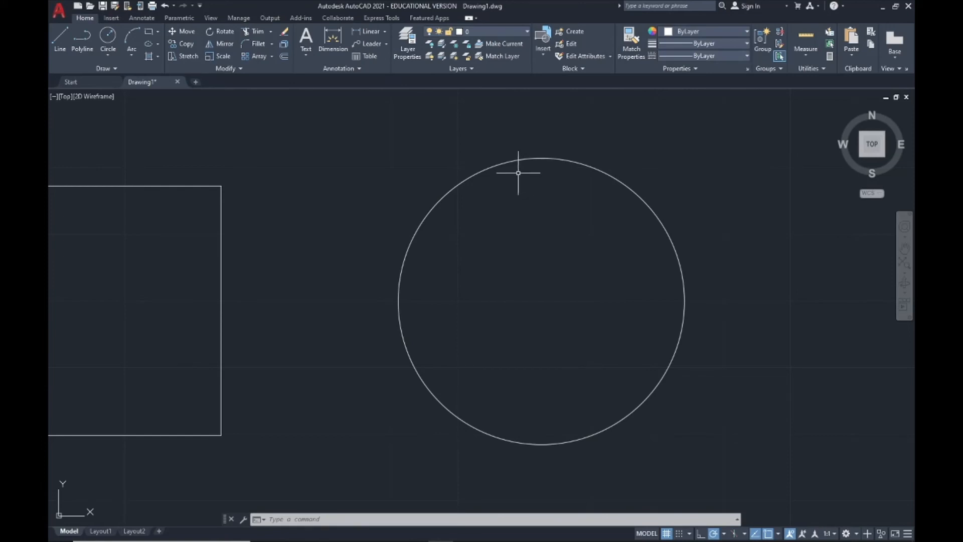
Step: Draw a second, slightly smaller circle overlapping the first one, with its center inside the first circle, right of that circle's center
{"action": "mouse_move", "coordinate": [619, 254]}
{"action": "middle_mouse_down"}
{"action": "mouse_move", "coordinate": [447, 254]}
{"action": "mouse_move", "coordinate": [398, 264]}
{"action": "middle_mouse_up"}
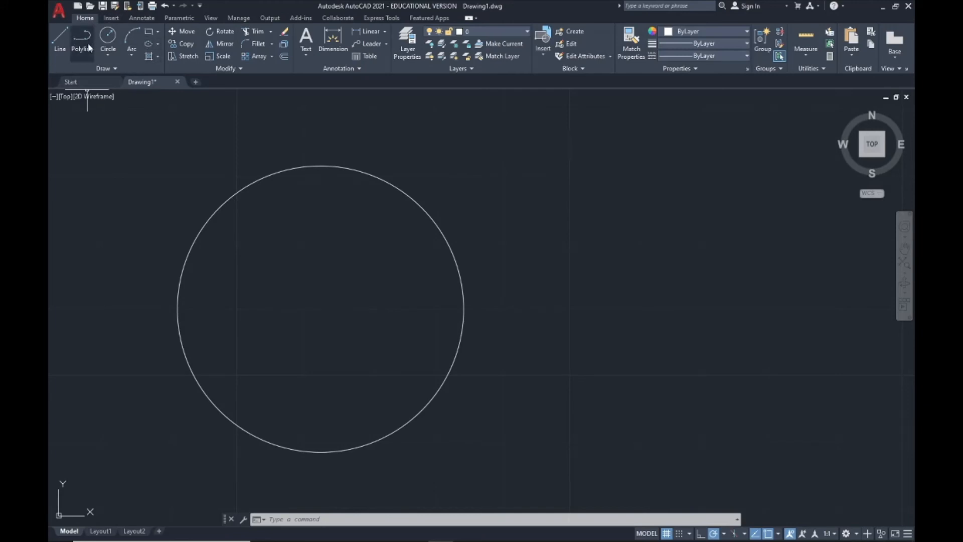
{"action": "left_click", "coordinate": [113, 39]}
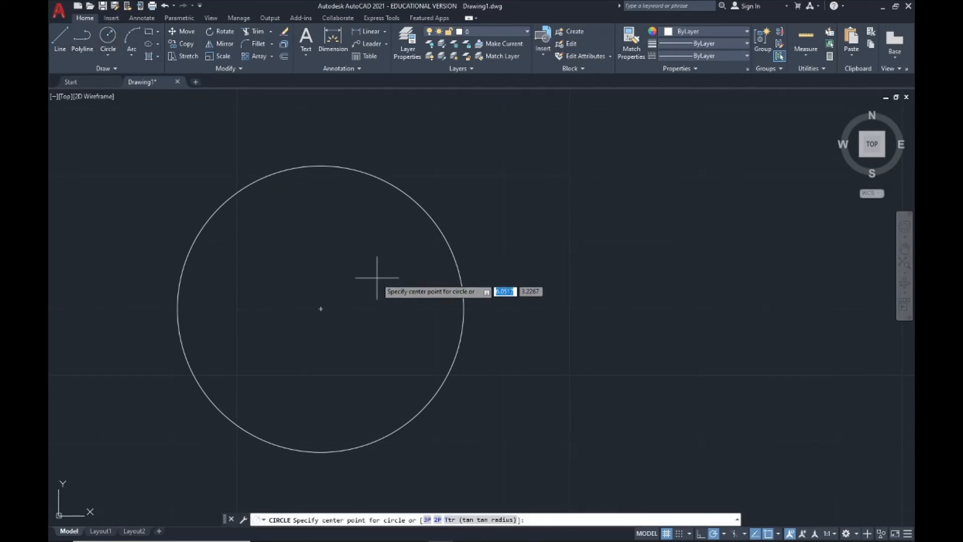
{"action": "left_click", "coordinate": [394, 293]}
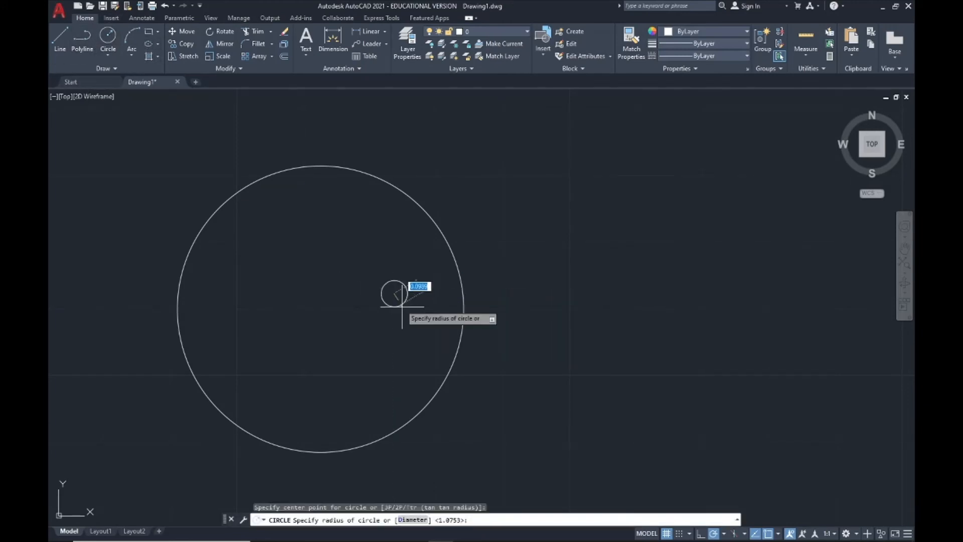
{"action": "left_click", "coordinate": [500, 372]}
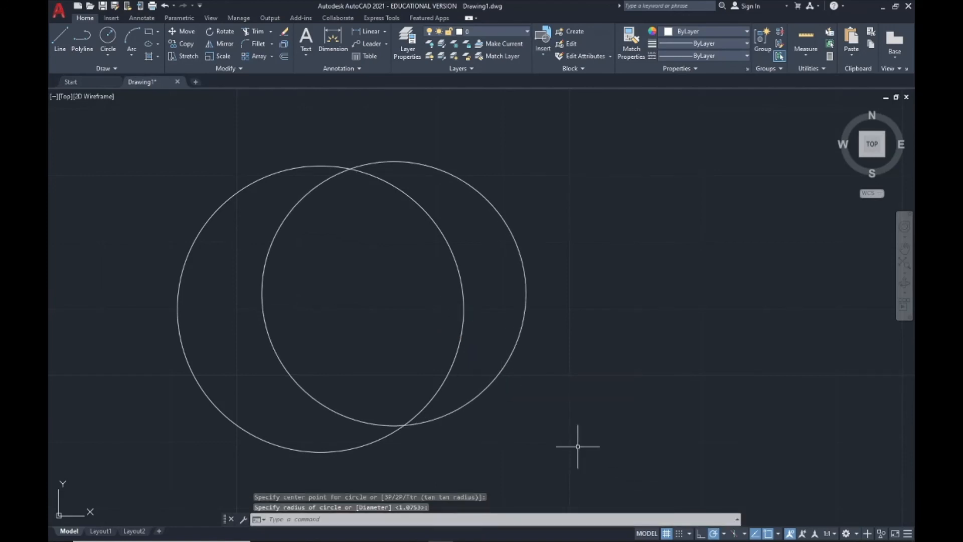
{"action": "scroll", "coordinate": [477, 404], "scroll_direction": "up", "scroll_amount": 3}
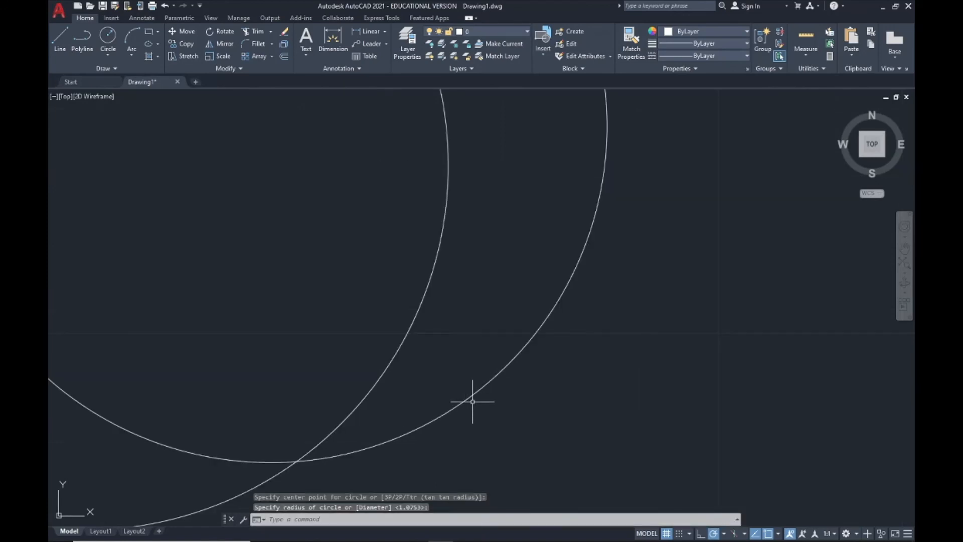
{"action": "scroll", "coordinate": [468, 400], "scroll_direction": "down", "scroll_amount": 5}
{"action": "mouse_move", "coordinate": [374, 381]}
{"action": "middle_mouse_down"}
{"action": "mouse_move", "coordinate": [511, 360]}
{"action": "mouse_move", "coordinate": [514, 343]}
{"action": "middle_mouse_up"}
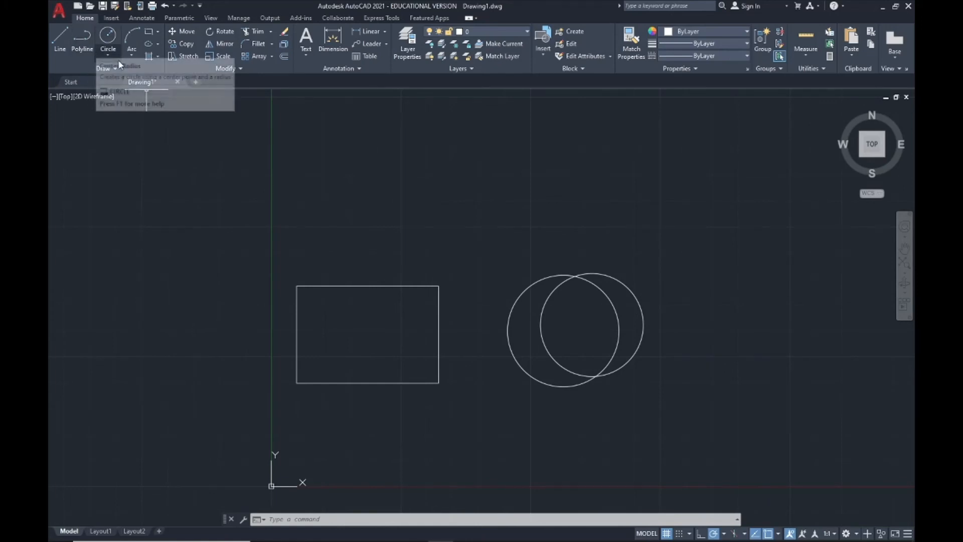
{"action": "left_click", "coordinate": [130, 60]}
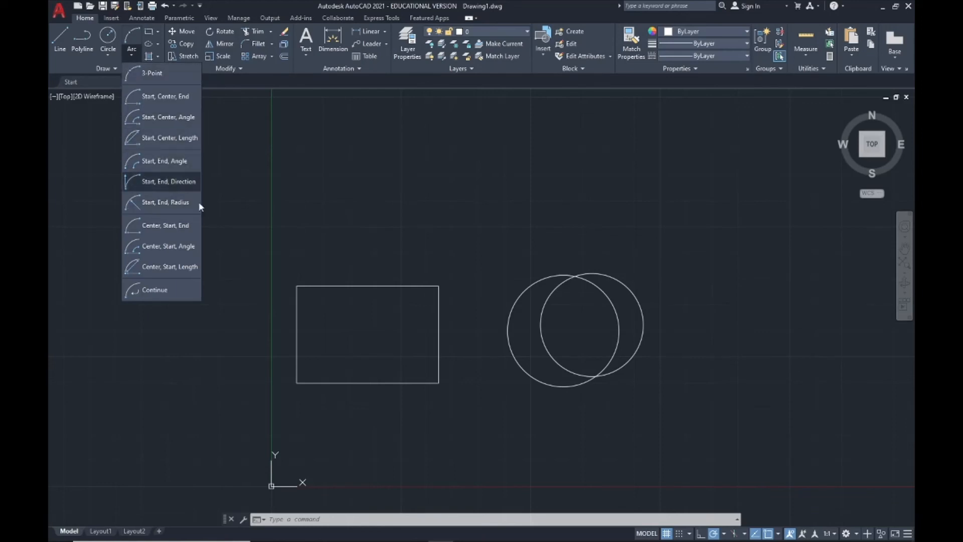
{"action": "left_click", "coordinate": [134, 49]}
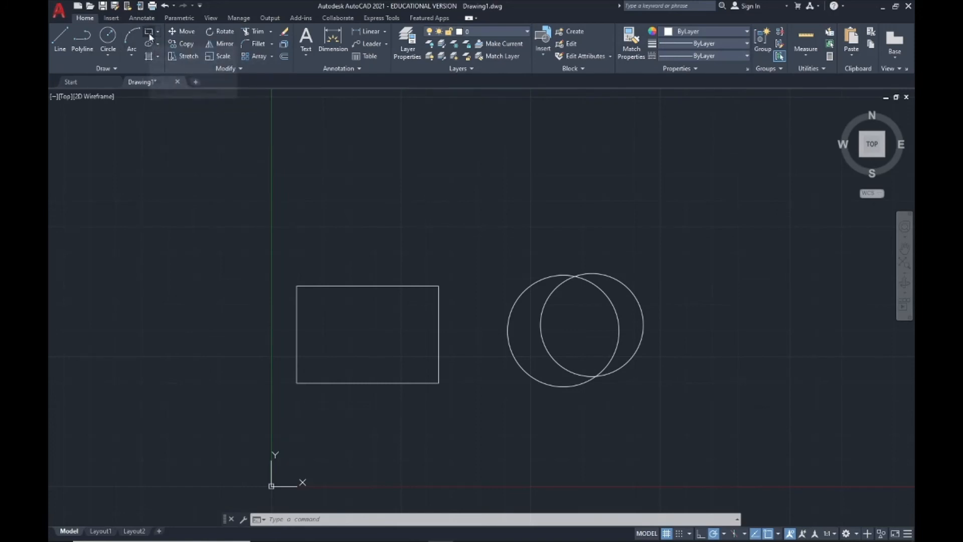
Step: Draw a second rectangle with the Rectangle tool from two opposite corners, just above the existing rectangle and about the same size
{"action": "left_click", "coordinate": [148, 32]}
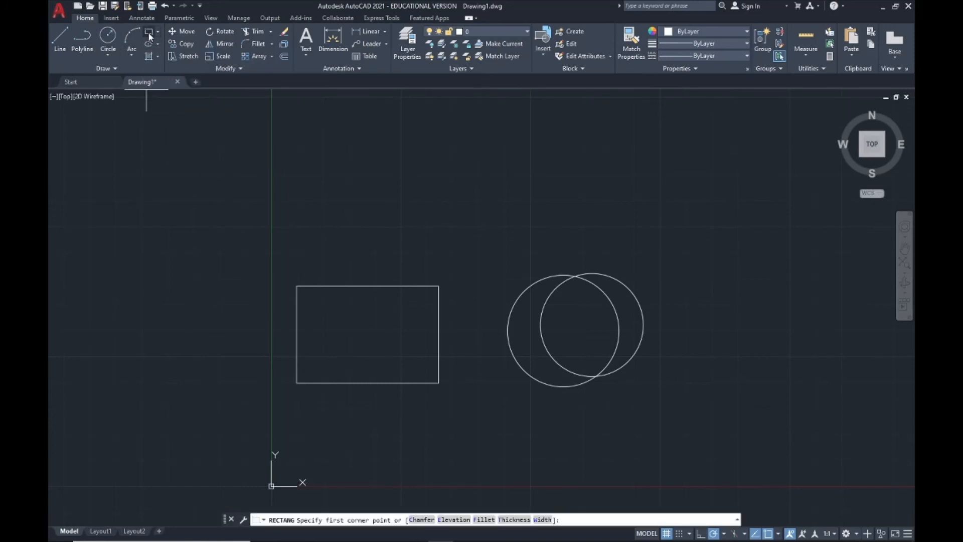
{"action": "left_click", "coordinate": [290, 231]}
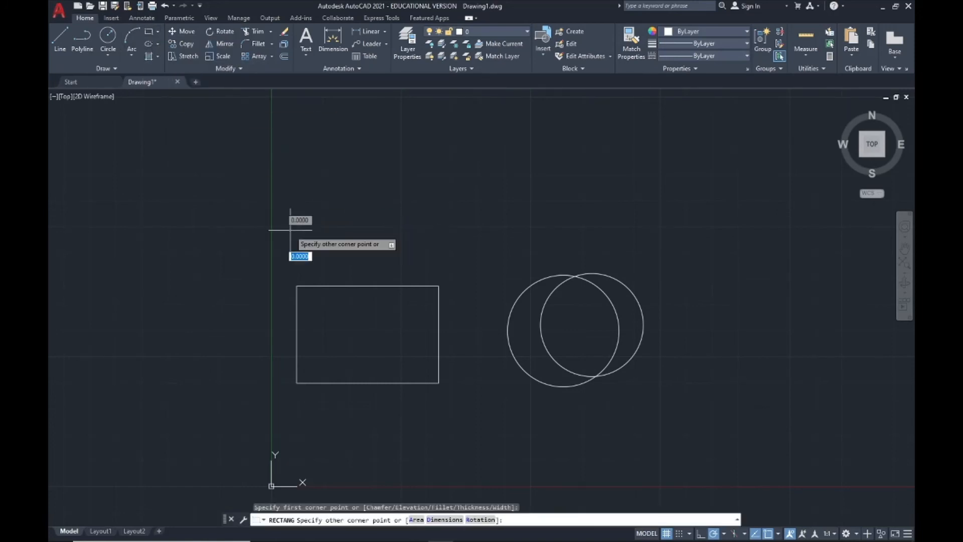
{"action": "left_click", "coordinate": [424, 137]}
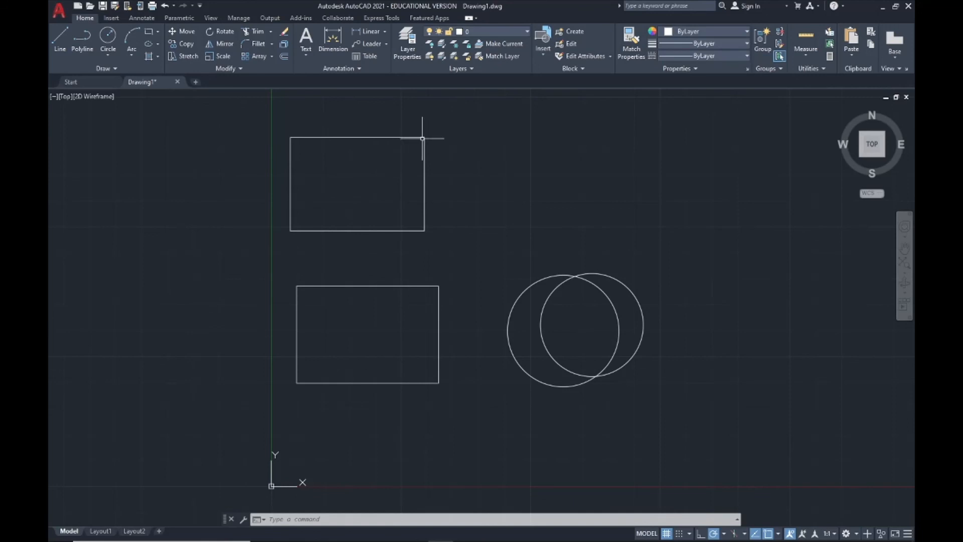
Step: Draw a 6-sided polygon inscribed in a circle, above and to the right of the circles, with one vertex pointing horizontally right
{"action": "left_click", "coordinate": [157, 32]}
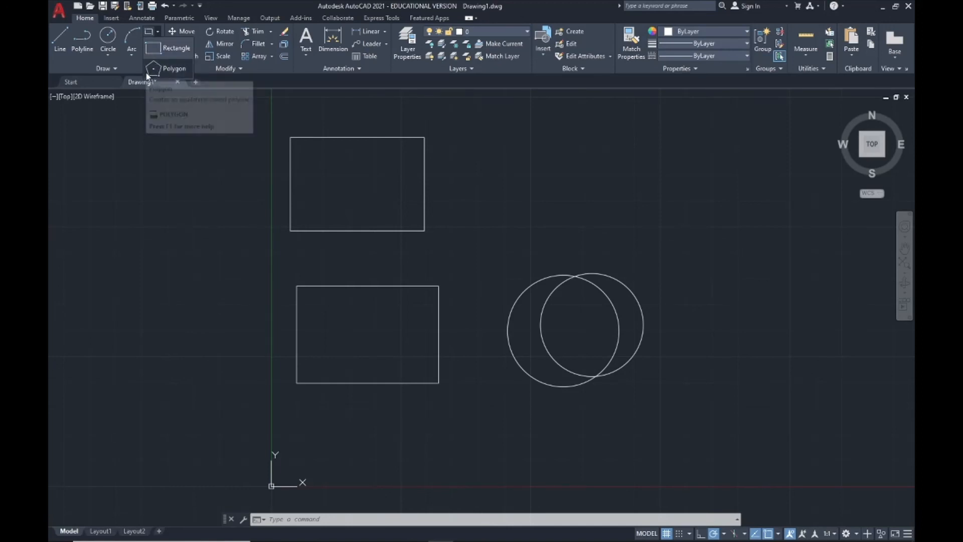
{"action": "left_click", "coordinate": [172, 69]}
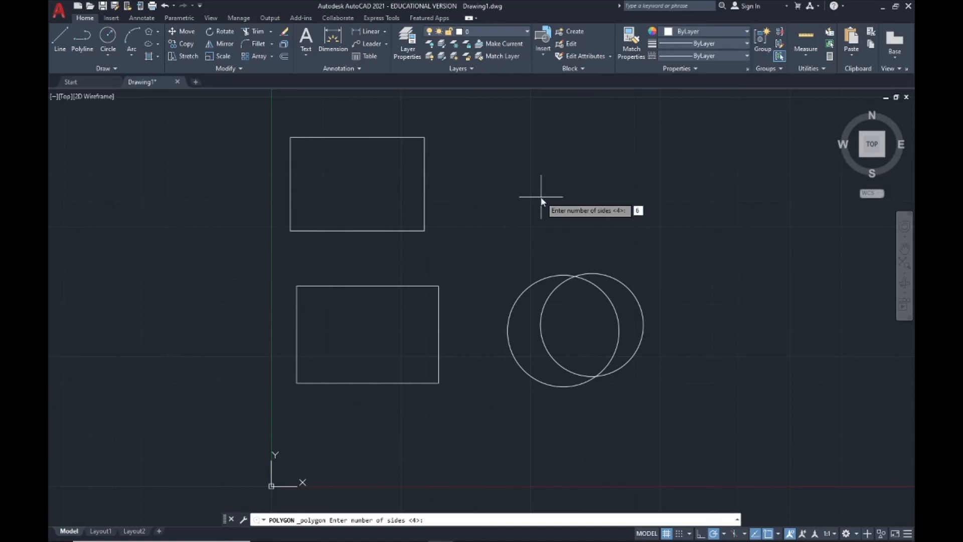
{"action": "key", "text": "Return"}
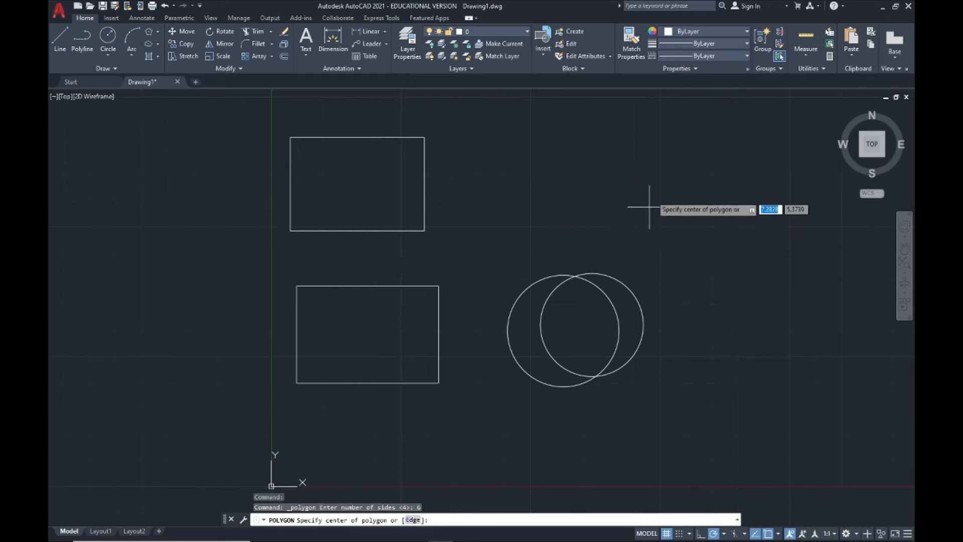
{"action": "left_click", "coordinate": [693, 185]}
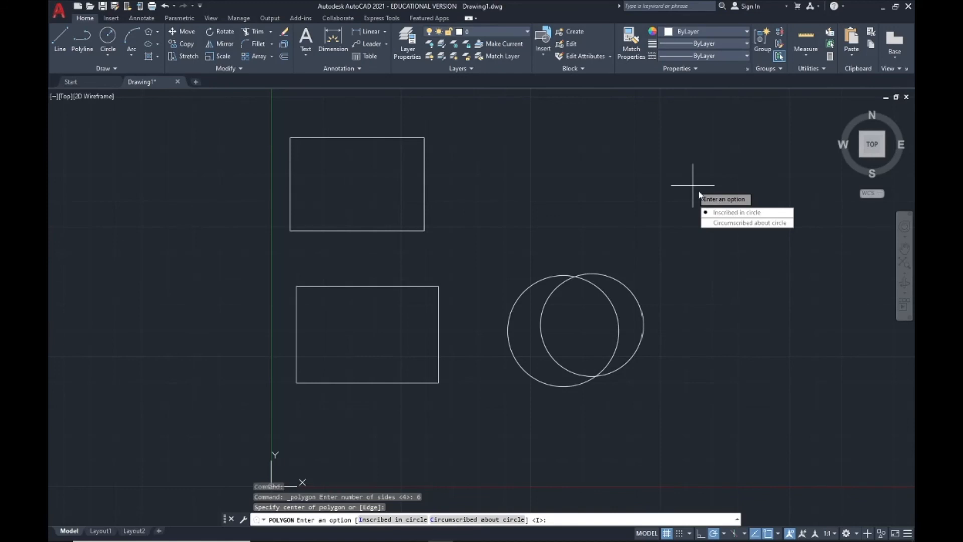
{"action": "left_click", "coordinate": [715, 215]}
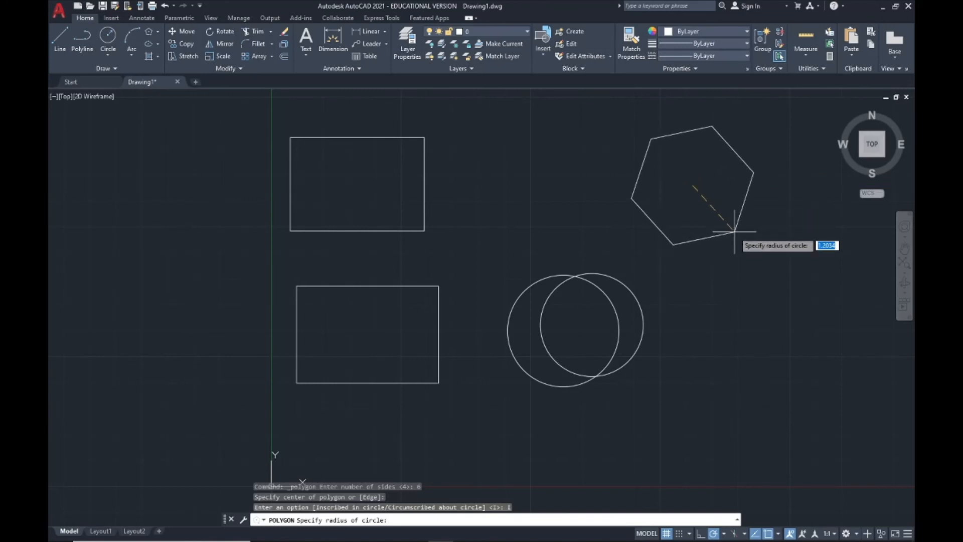
{"action": "left_click", "coordinate": [747, 187]}
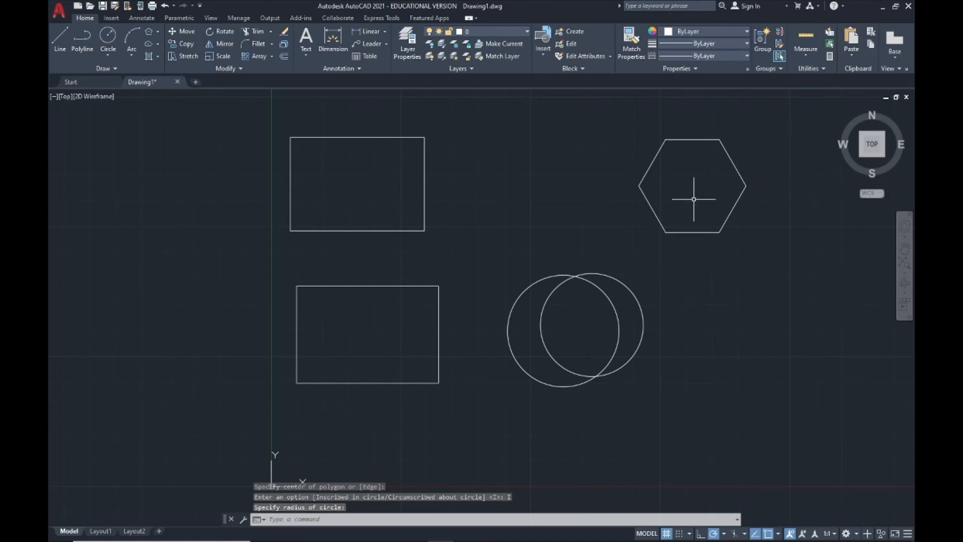
Step: Erase the smaller of the two overlapping circles
{"action": "middle_click_drag", "start_coordinate": [686, 195], "coordinate": [667, 227]}
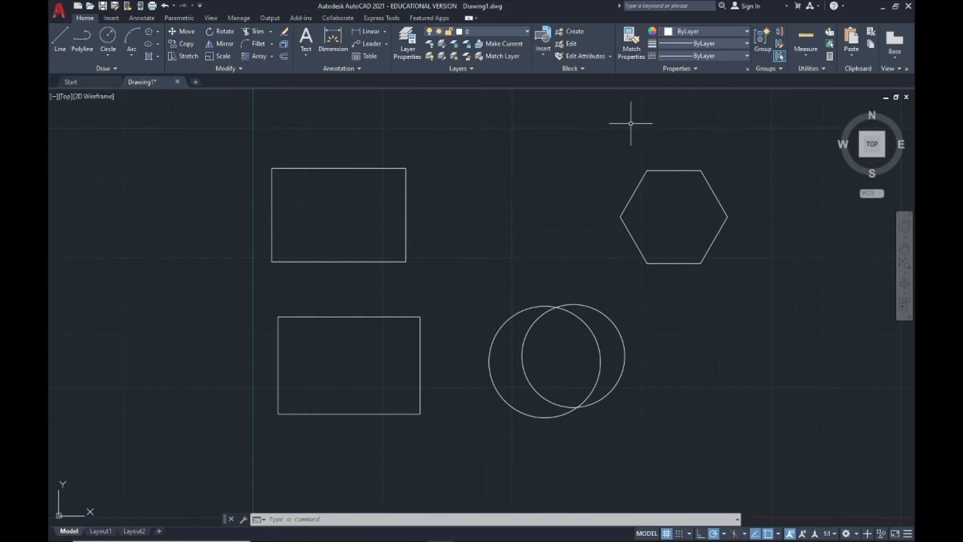
{"action": "scroll", "coordinate": [602, 280], "scroll_direction": "up", "scroll_amount": 3}
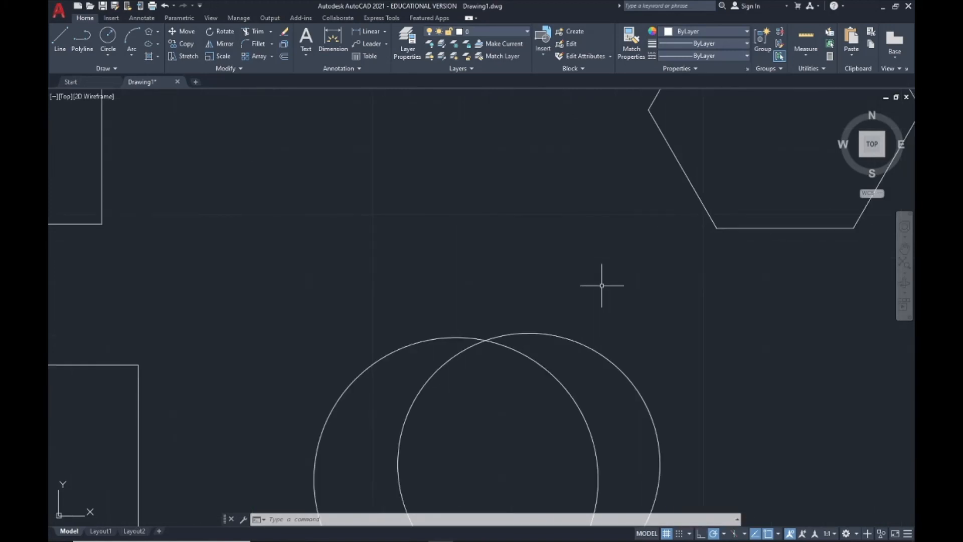
{"action": "scroll", "coordinate": [603, 280], "scroll_direction": "down", "scroll_amount": 6}
{"action": "scroll", "coordinate": [602, 284], "scroll_direction": "up", "scroll_amount": 3}
{"action": "middle_click_drag", "start_coordinate": [666, 312], "coordinate": [572, 305]}
{"action": "left_click", "coordinate": [561, 305]}
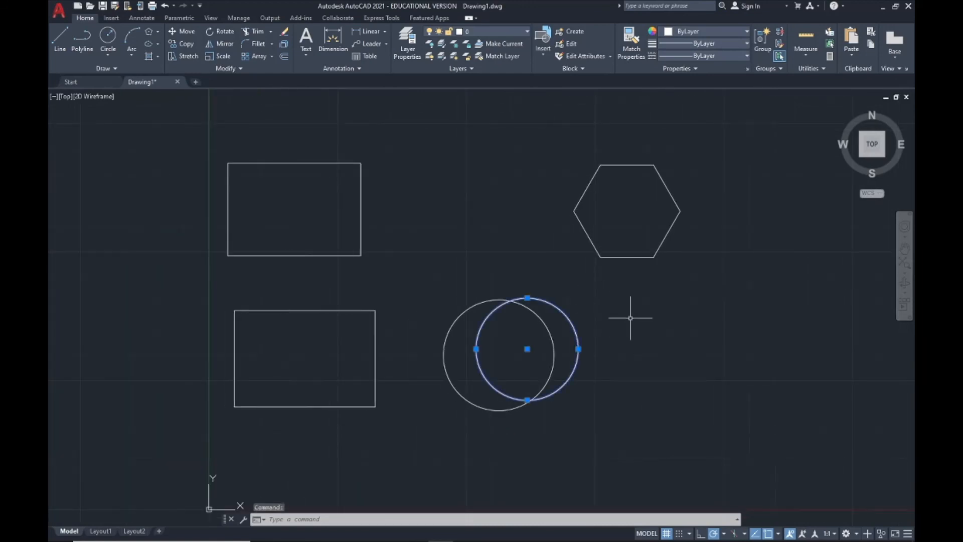
{"action": "key", "text": "Delete"}
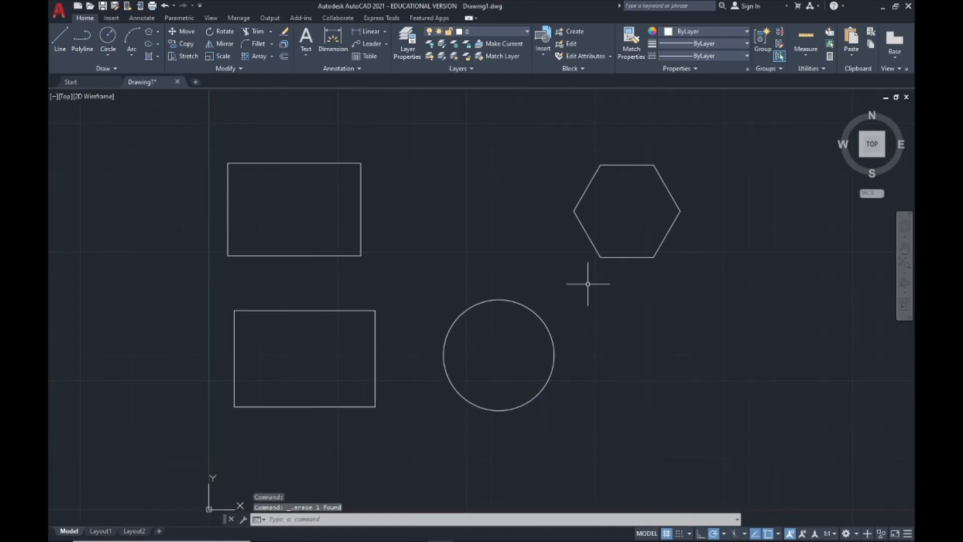